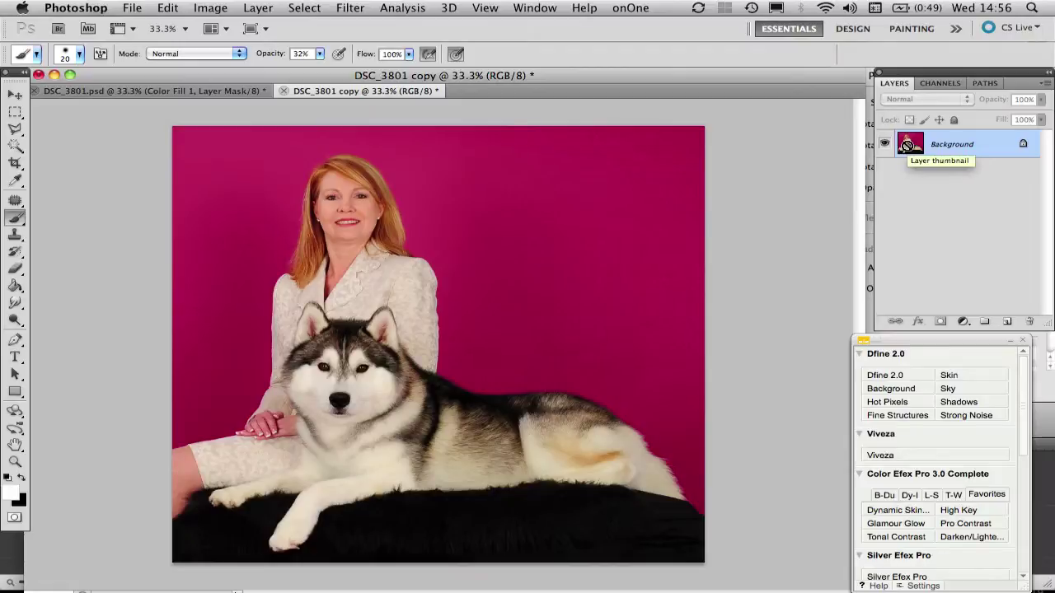
Step: Duplicate the Background layer and add a cyan Solid Color fill layer (#12c0e5) above the copy
{"action": "key", "text": "super+j"}
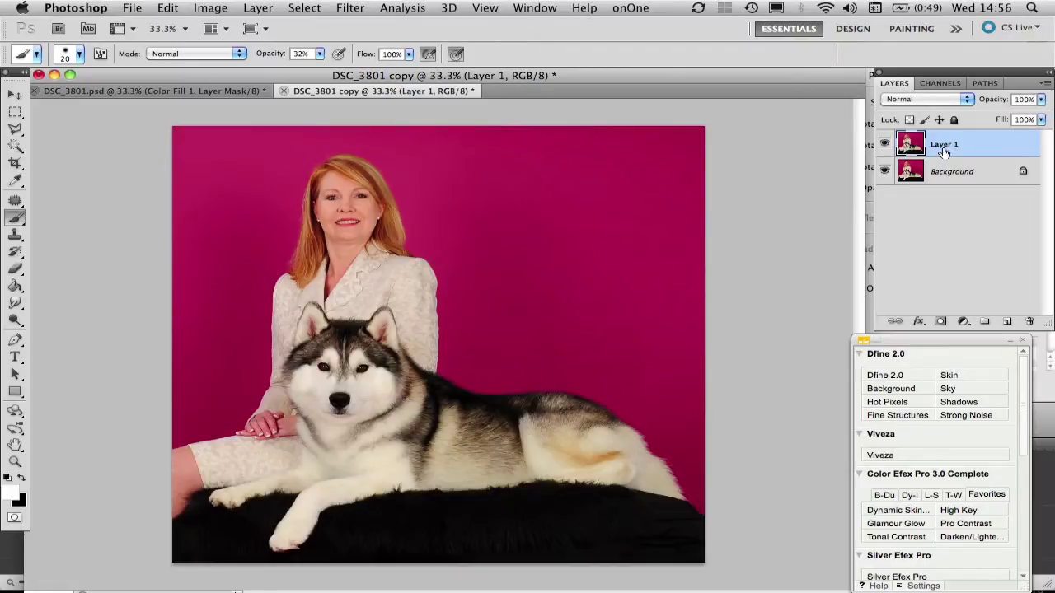
{"action": "left_click", "coordinate": [965, 322]}
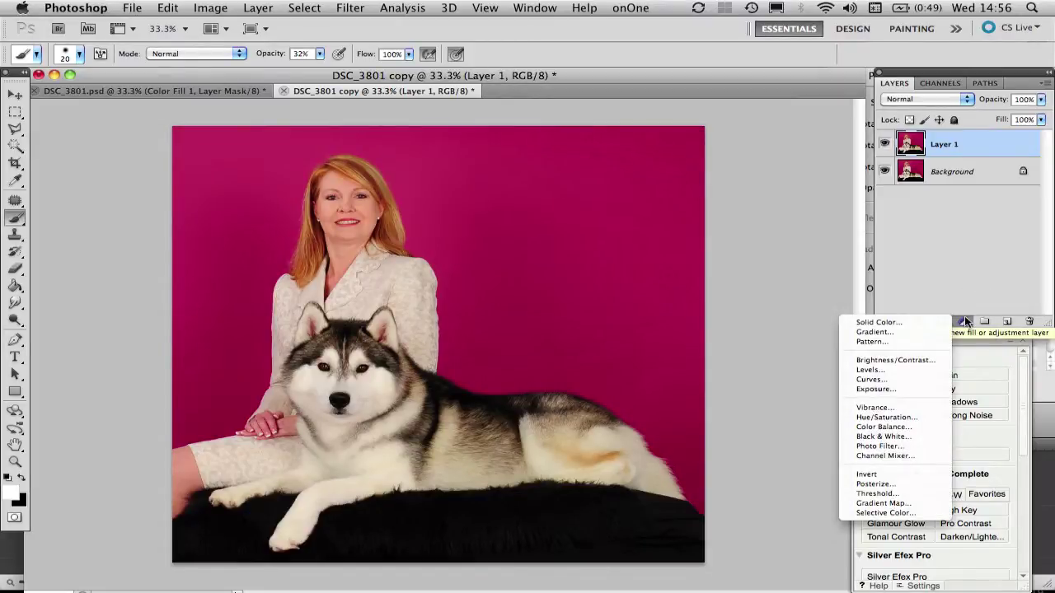
{"action": "left_click", "coordinate": [912, 323]}
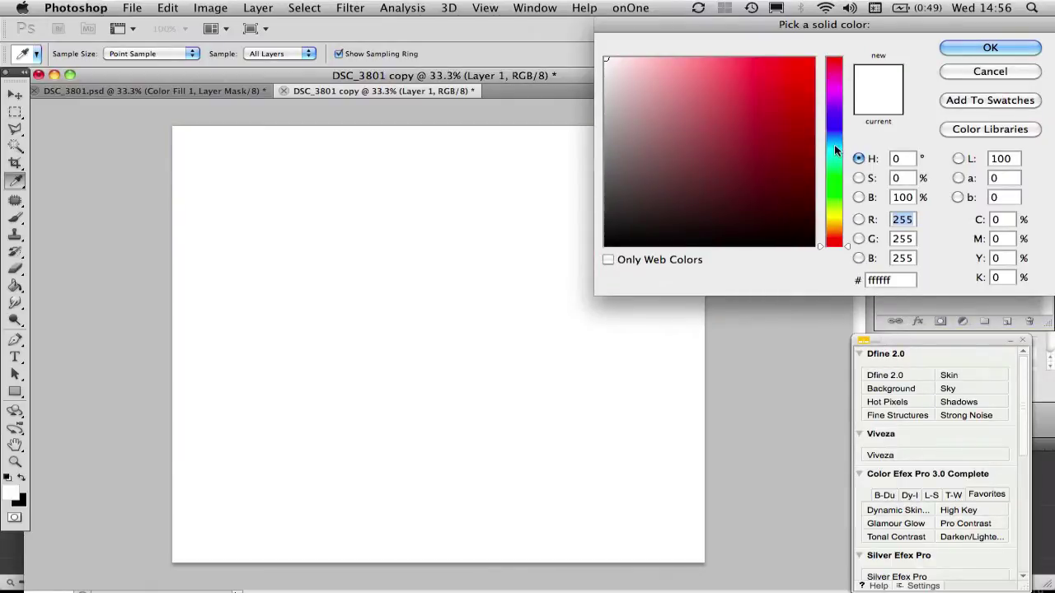
{"action": "left_click", "coordinate": [834, 144]}
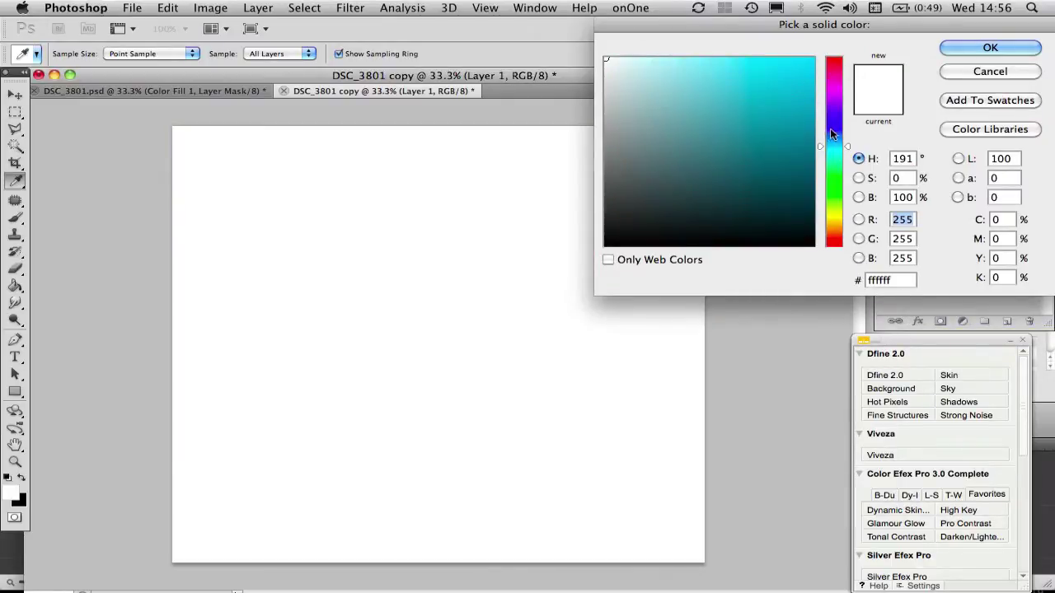
{"action": "left_click", "coordinate": [798, 77]}
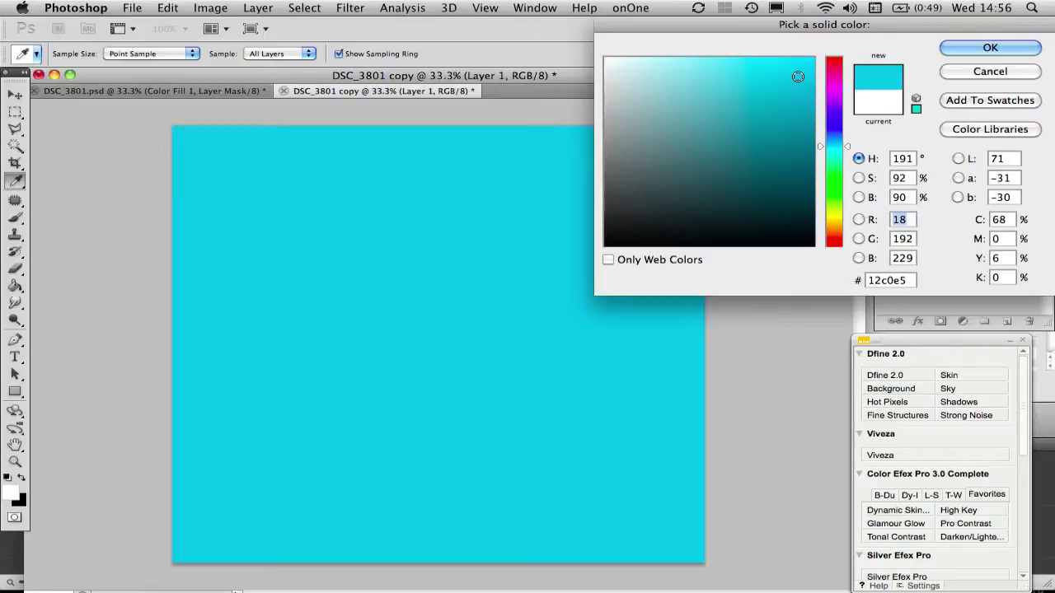
{"action": "left_click", "coordinate": [994, 47]}
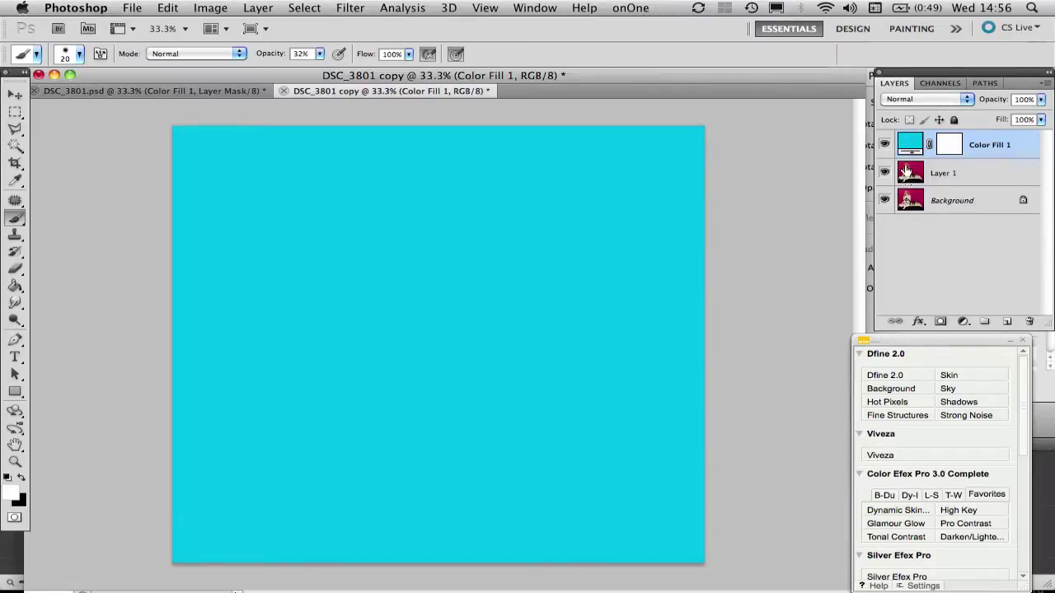
Step: Set the color fill layer's blend mode to Soft Light and invert its layer mask to black
{"action": "left_click", "coordinate": [965, 100]}
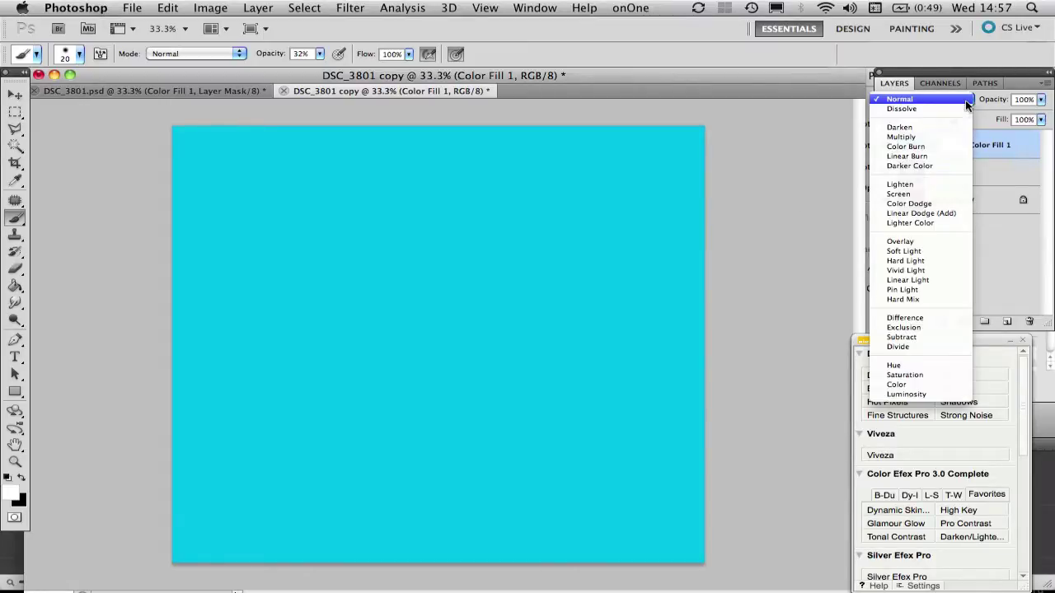
{"action": "left_click", "coordinate": [910, 251]}
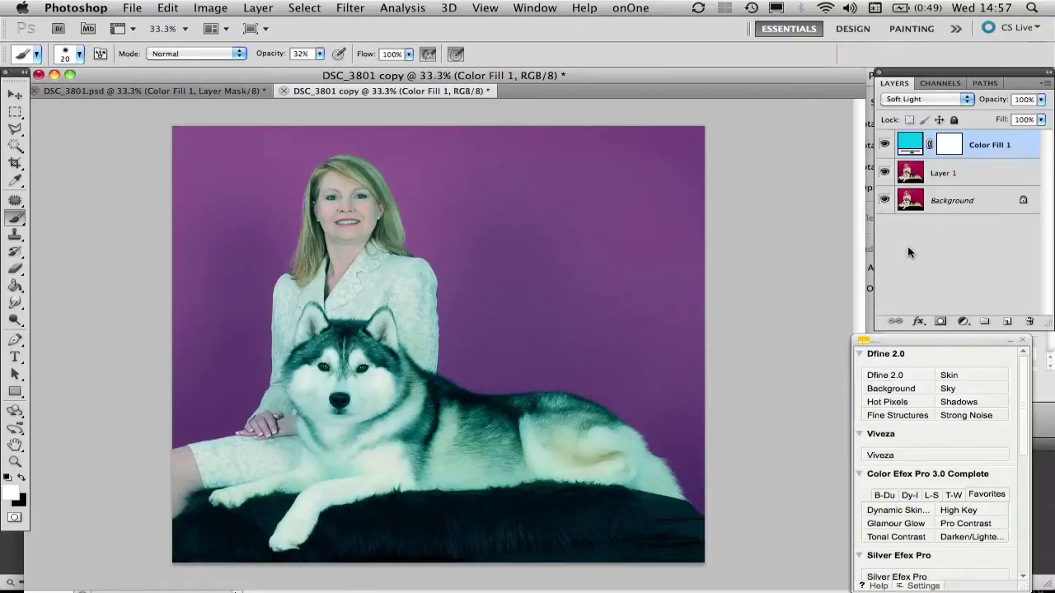
{"action": "left_click", "coordinate": [949, 146]}
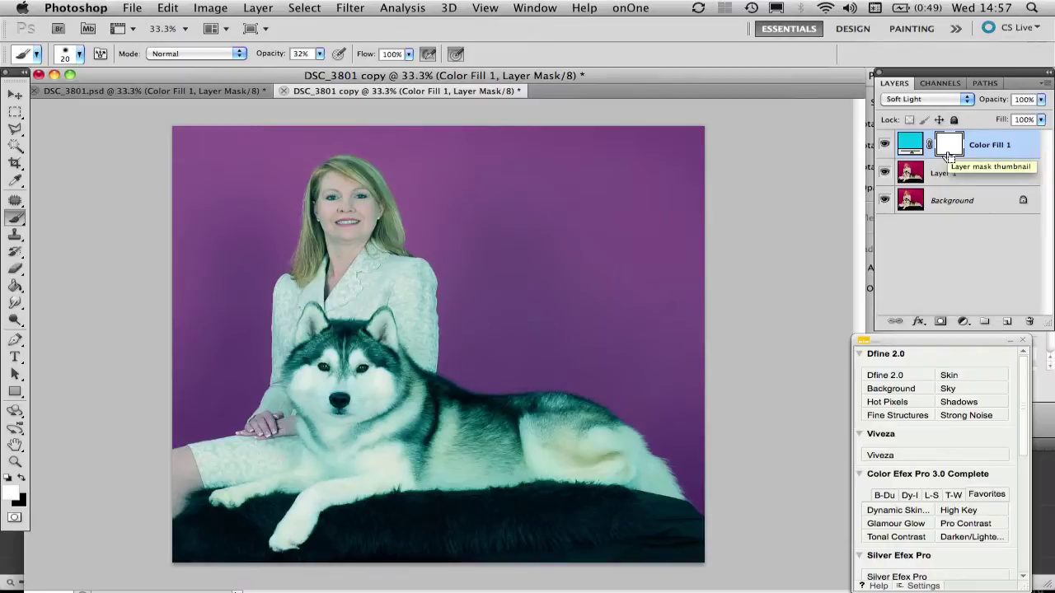
{"action": "key", "text": "super+i"}
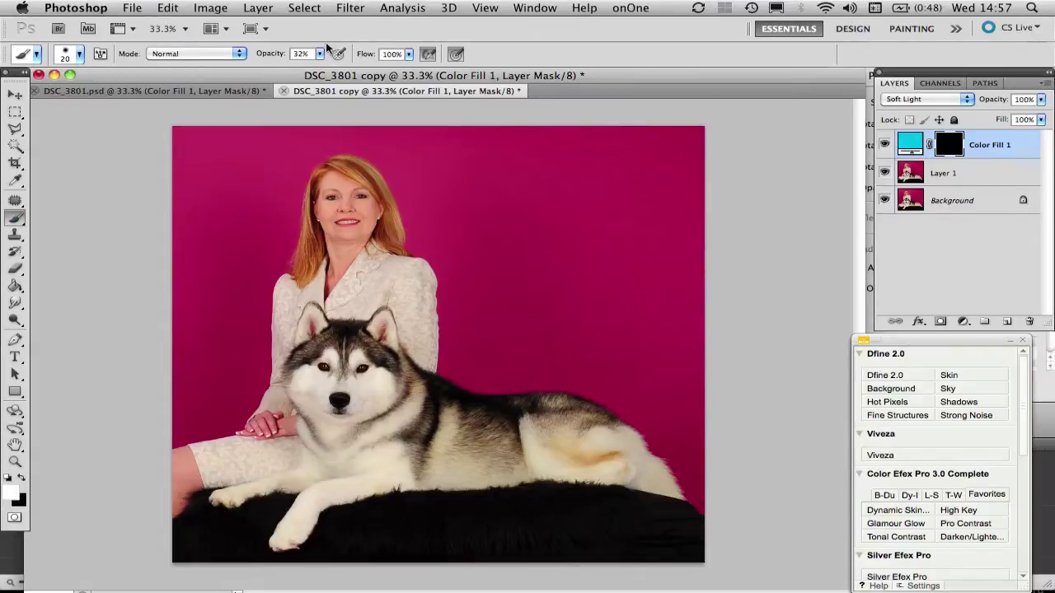
Step: Set the brush opacity to 100% and raise the brush hardness slightly
{"action": "left_click", "coordinate": [321, 55]}
{"action": "left_click_drag", "start_coordinate": [322, 70], "coordinate": [434, 79]}
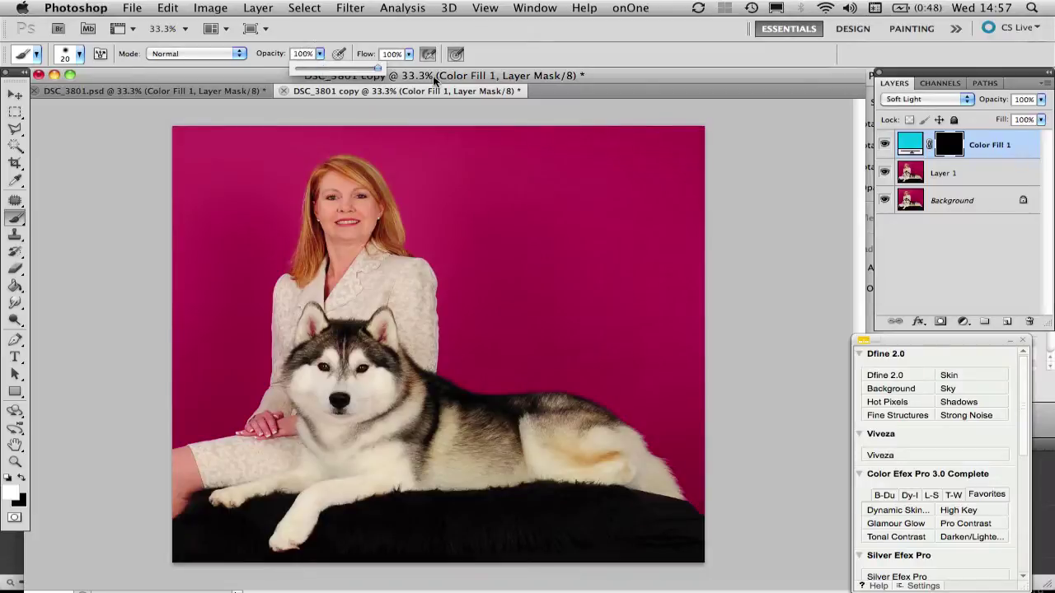
{"action": "left_click", "coordinate": [80, 55]}
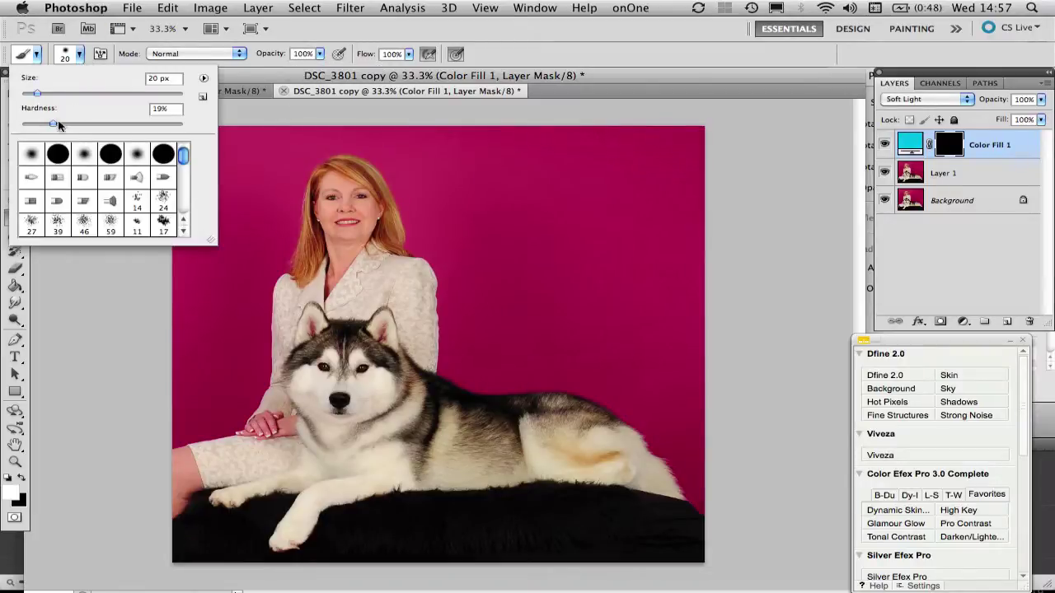
{"action": "left_click_drag", "start_coordinate": [63, 125], "coordinate": [66, 125]}
{"action": "left_click", "coordinate": [108, 272]}
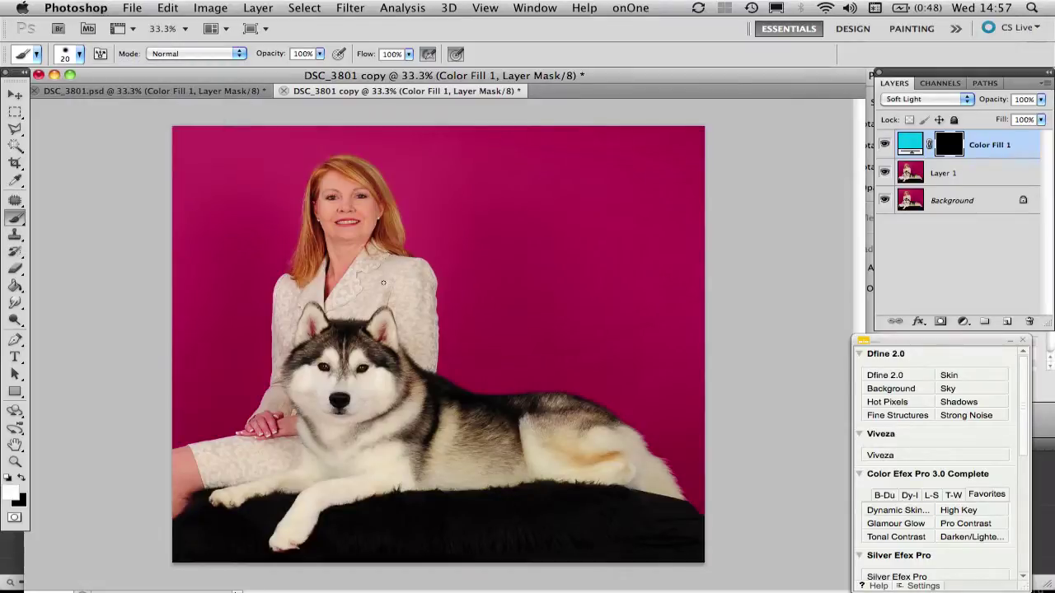
Step: Enlarge the brush to 45 px and paint white on the fill layer's mask over the jacket's shoulder, lapel and upper sleeve beside the dog's ear
{"action": "scroll", "coordinate": [387, 287], "scroll_direction": "up", "scroll_amount": 4}
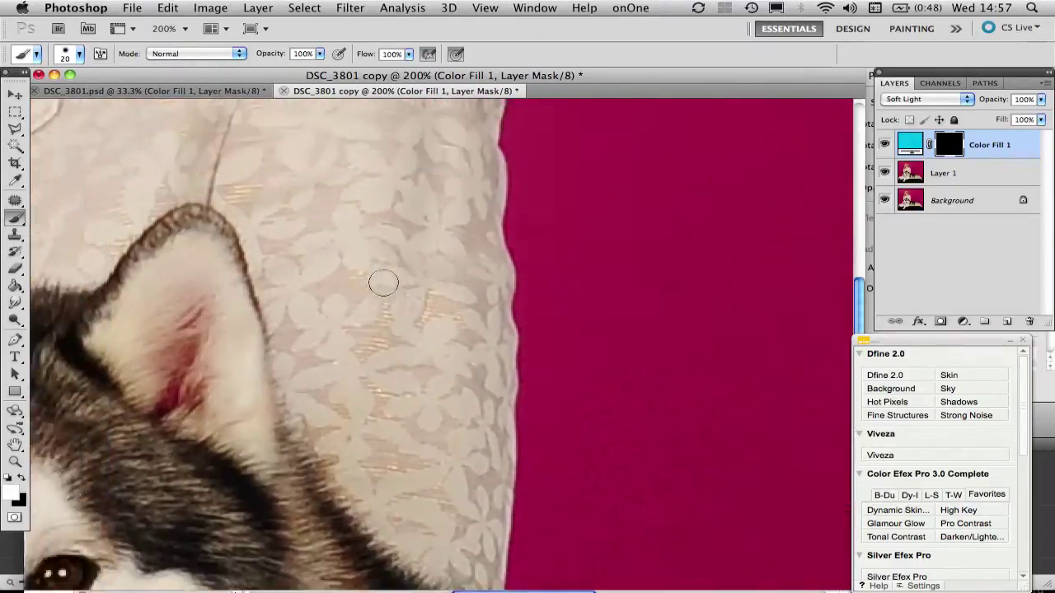
{"action": "scroll", "coordinate": [383, 283], "scroll_direction": "up", "scroll_amount": 3}
{"action": "key", "text": "bracketright"}
{"action": "key", "text": "bracketright"}
{"action": "key", "text": "bracketright"}
{"action": "key", "text": "bracketright"}
{"action": "key", "text": "bracketright"}
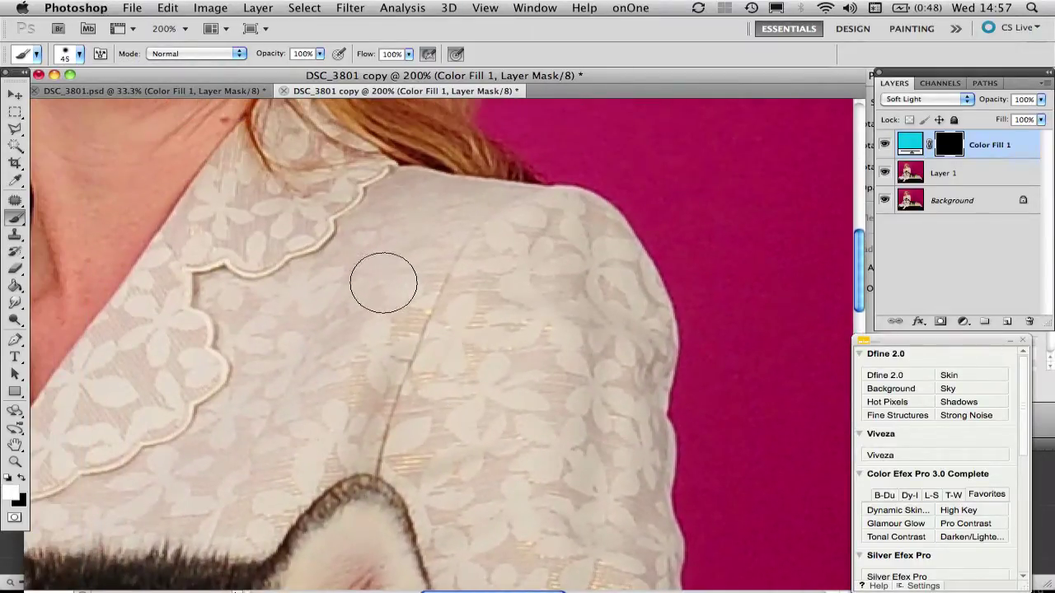
{"action": "left_click", "coordinate": [381, 283]}
{"action": "mouse_move", "coordinate": [317, 316]}
{"action": "left_mouse_down"}
{"action": "mouse_move", "coordinate": [409, 299]}
{"action": "mouse_move", "coordinate": [228, 277]}
{"action": "mouse_move", "coordinate": [484, 282]}
{"action": "mouse_move", "coordinate": [537, 471]}
{"action": "mouse_move", "coordinate": [596, 318]}
{"action": "mouse_move", "coordinate": [610, 348]}
{"action": "mouse_move", "coordinate": [569, 278]}
{"action": "mouse_move", "coordinate": [400, 223]}
{"action": "mouse_move", "coordinate": [288, 415]}
{"action": "mouse_move", "coordinate": [320, 423]}
{"action": "mouse_move", "coordinate": [412, 343]}
{"action": "mouse_move", "coordinate": [240, 396]}
{"action": "mouse_move", "coordinate": [146, 365]}
{"action": "mouse_move", "coordinate": [263, 251]}
{"action": "left_mouse_up"}
{"action": "scroll", "coordinate": [372, 278], "scroll_direction": "down", "scroll_amount": 5}
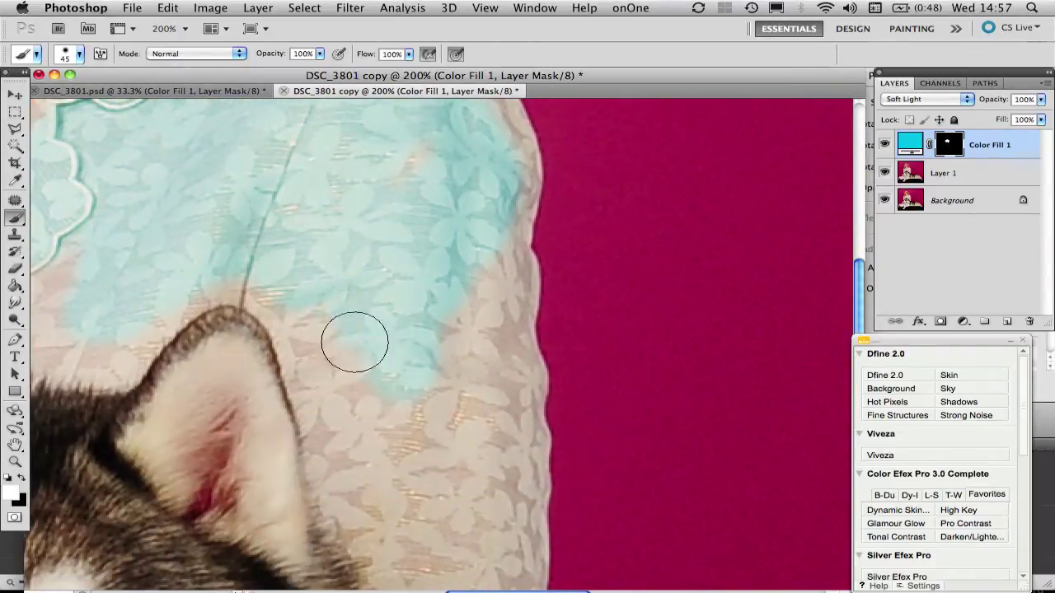
{"action": "mouse_move", "coordinate": [407, 195]}
{"action": "left_mouse_down"}
{"action": "mouse_move", "coordinate": [449, 262]}
{"action": "mouse_move", "coordinate": [459, 358]}
{"action": "left_mouse_up"}
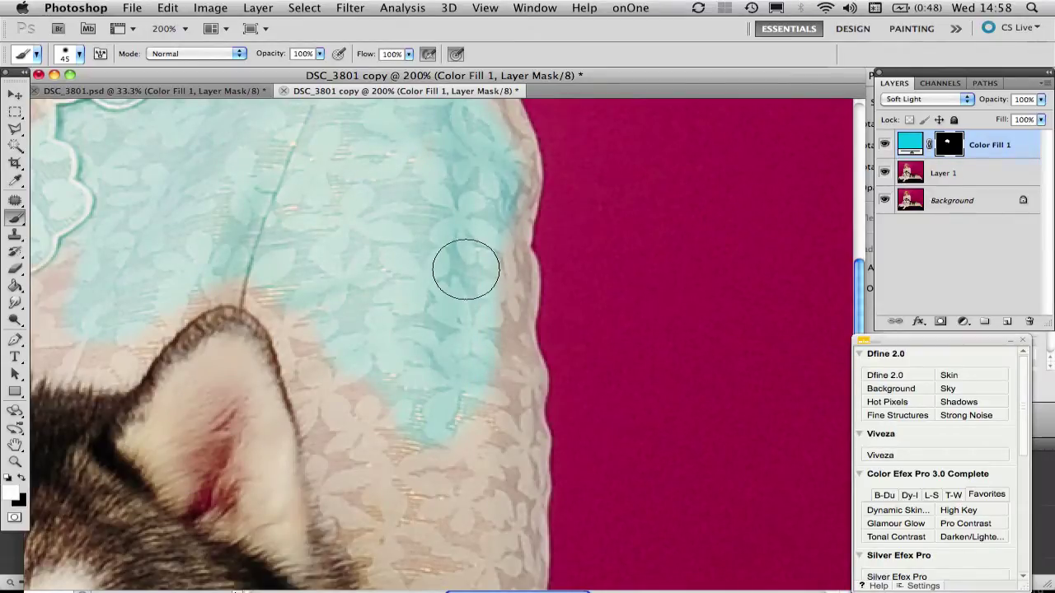
{"action": "scroll", "coordinate": [464, 266], "scroll_direction": "up", "scroll_amount": 5}
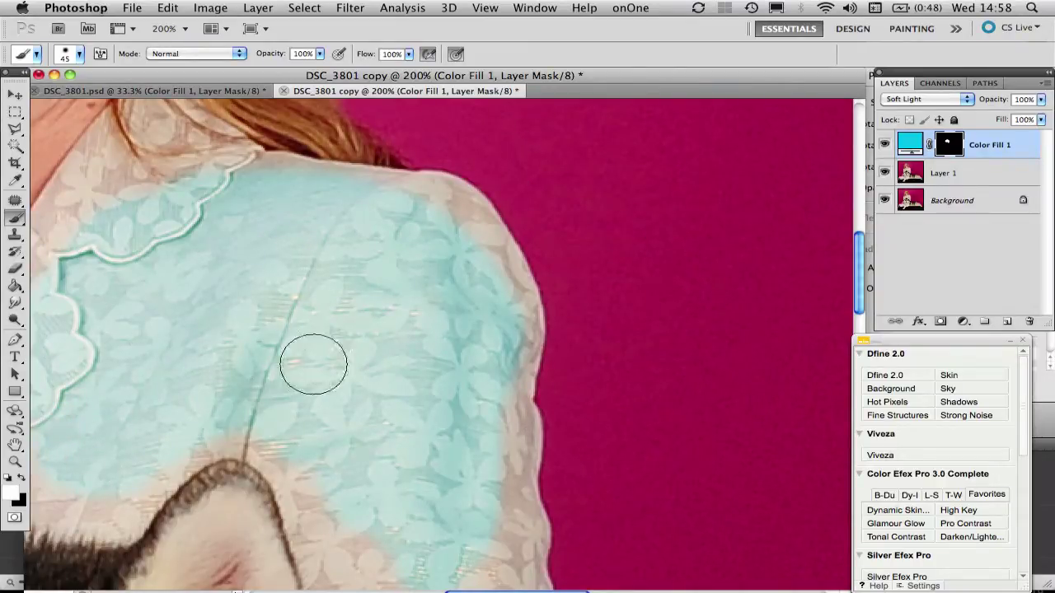
{"action": "scroll", "coordinate": [350, 368], "scroll_direction": "down", "scroll_amount": 2}
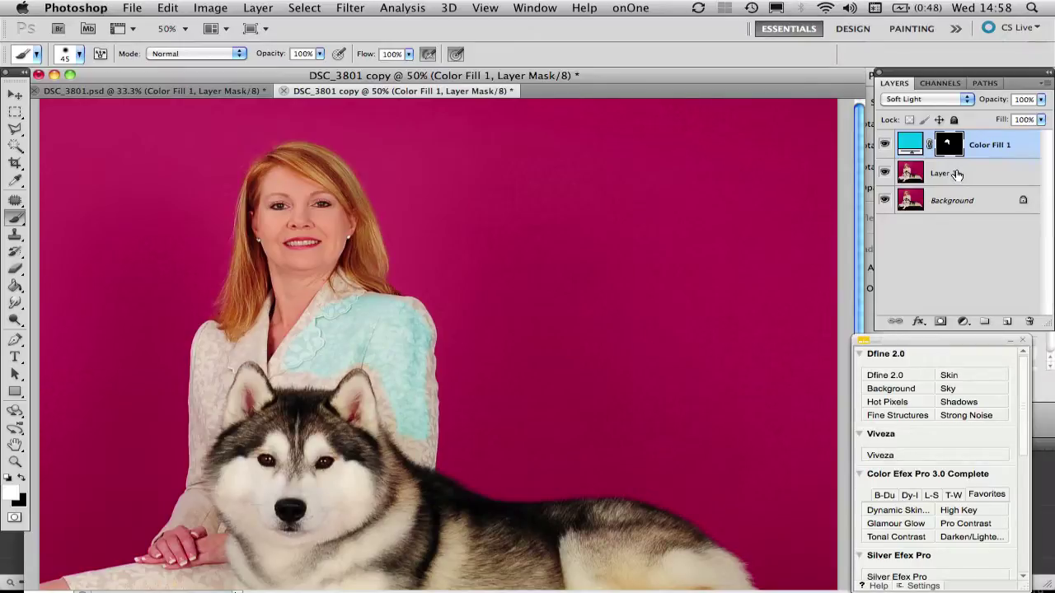
Step: Try the Overlay blend mode on the color fill layer and return it to Soft Light
{"action": "left_click", "coordinate": [913, 146]}
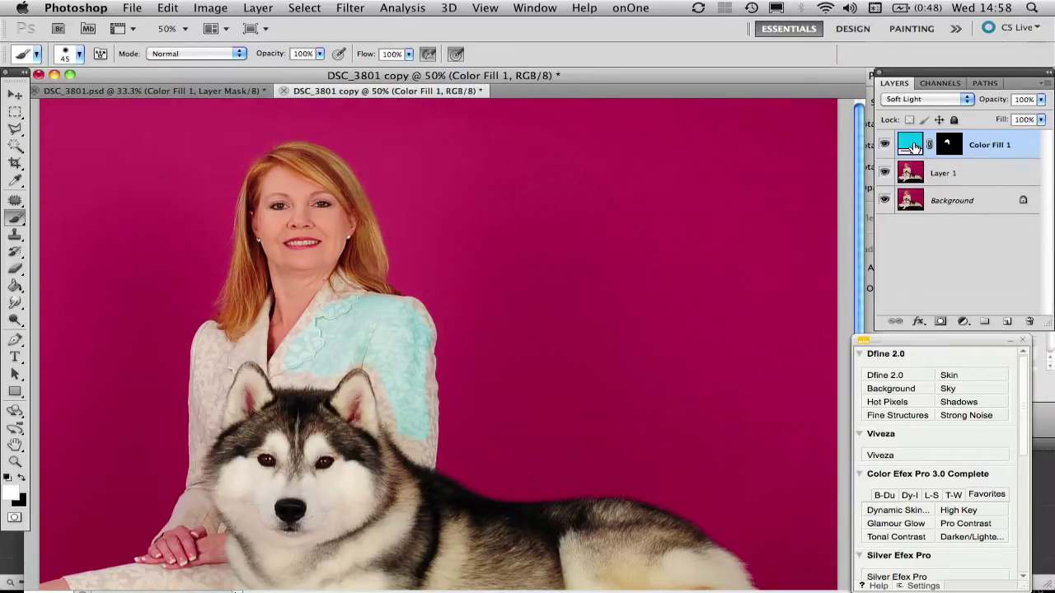
{"action": "left_click", "coordinate": [968, 100]}
{"action": "left_click", "coordinate": [940, 88]}
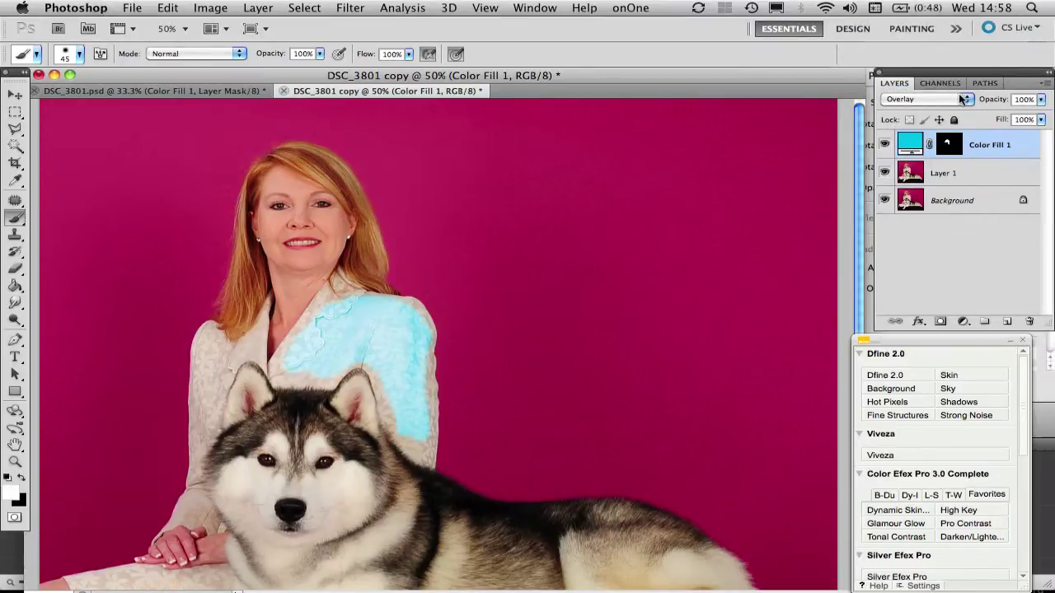
{"action": "left_click", "coordinate": [966, 99]}
{"action": "left_click", "coordinate": [946, 110]}
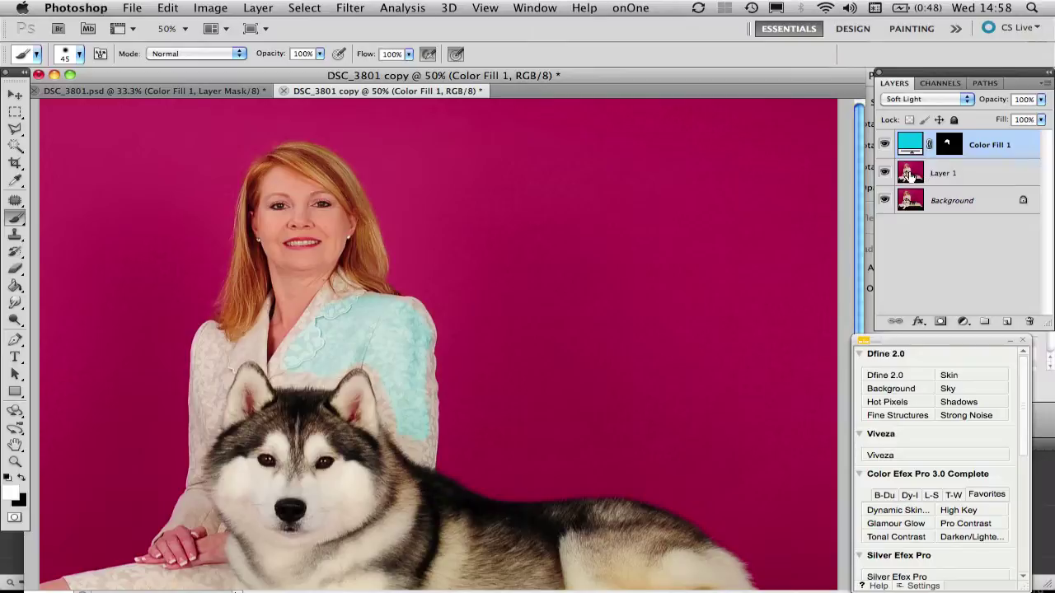
Step: Display the color fill layer's mask on its own to inspect the painted area and return to the image
{"action": "left_click", "coordinate": [949, 146]}
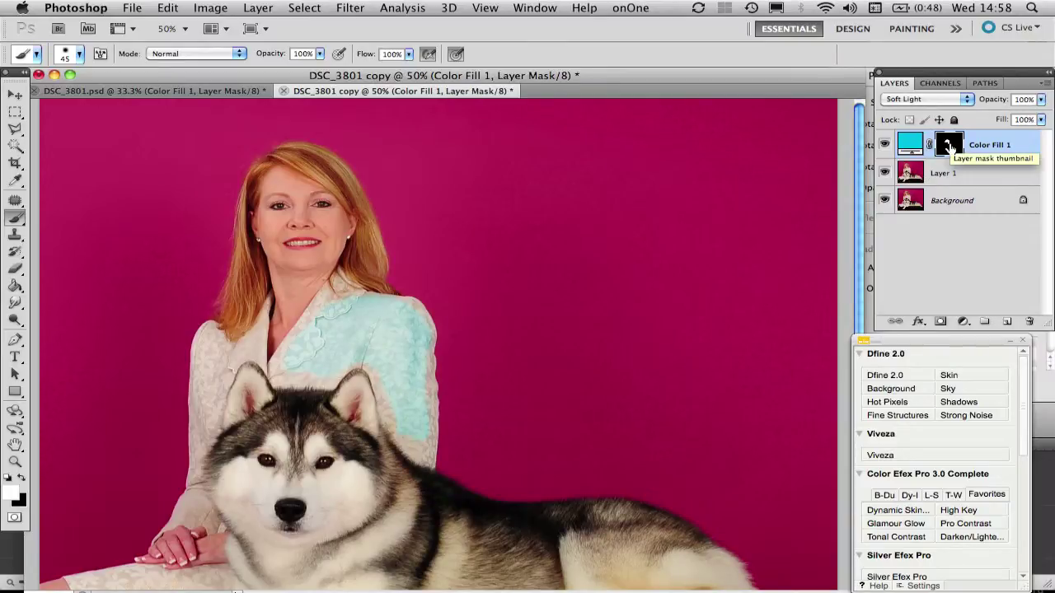
{"action": "left_click", "coordinate": [948, 146], "text": "alt"}
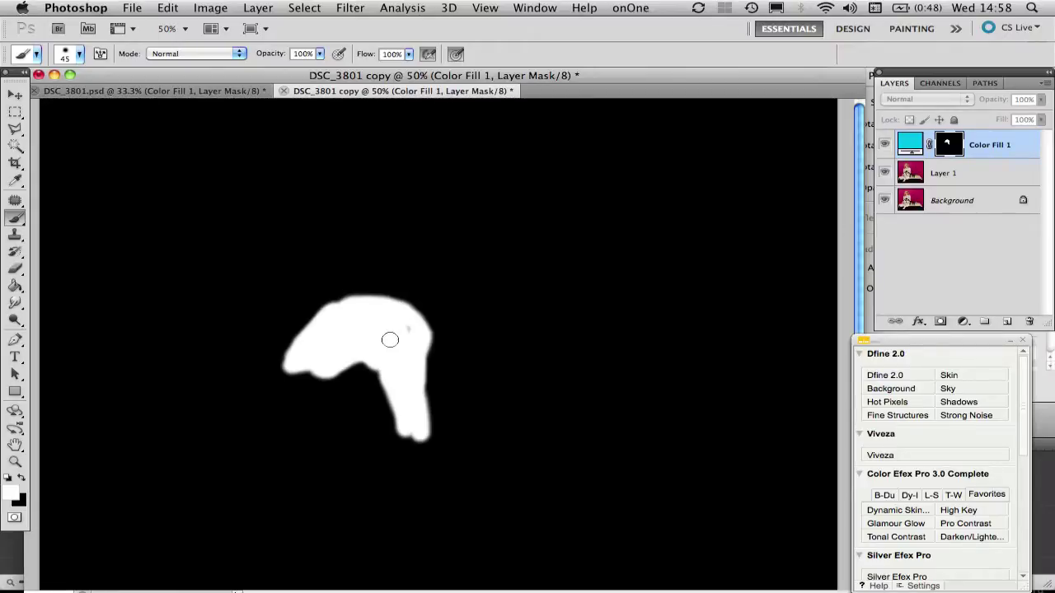
{"action": "left_click", "coordinate": [910, 149]}
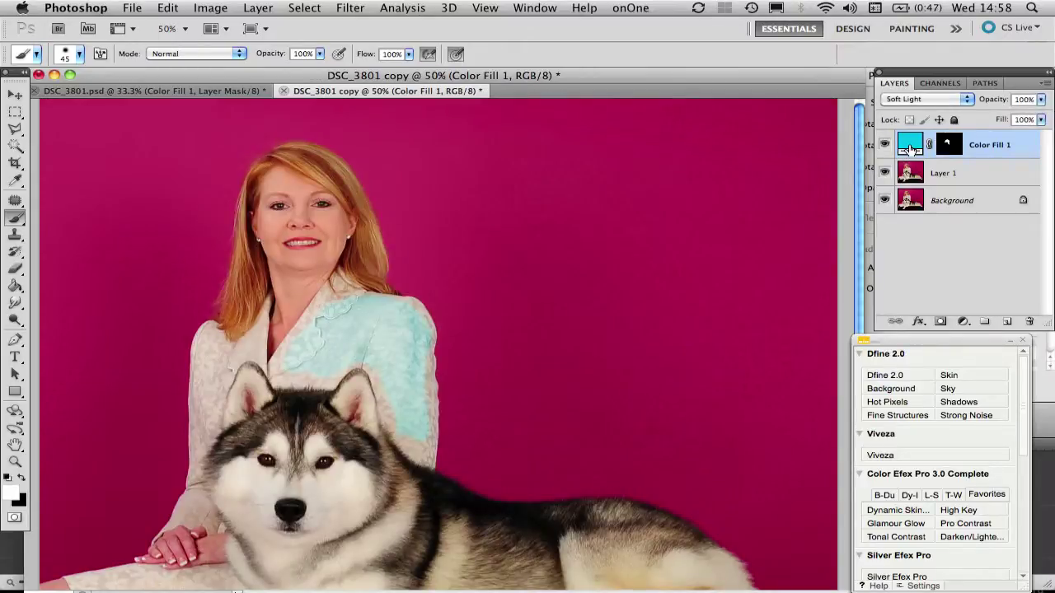
Step: Add a layer mask to Layer 1 and replace it with a copy of the color fill layer's mask
{"action": "left_click", "coordinate": [911, 171]}
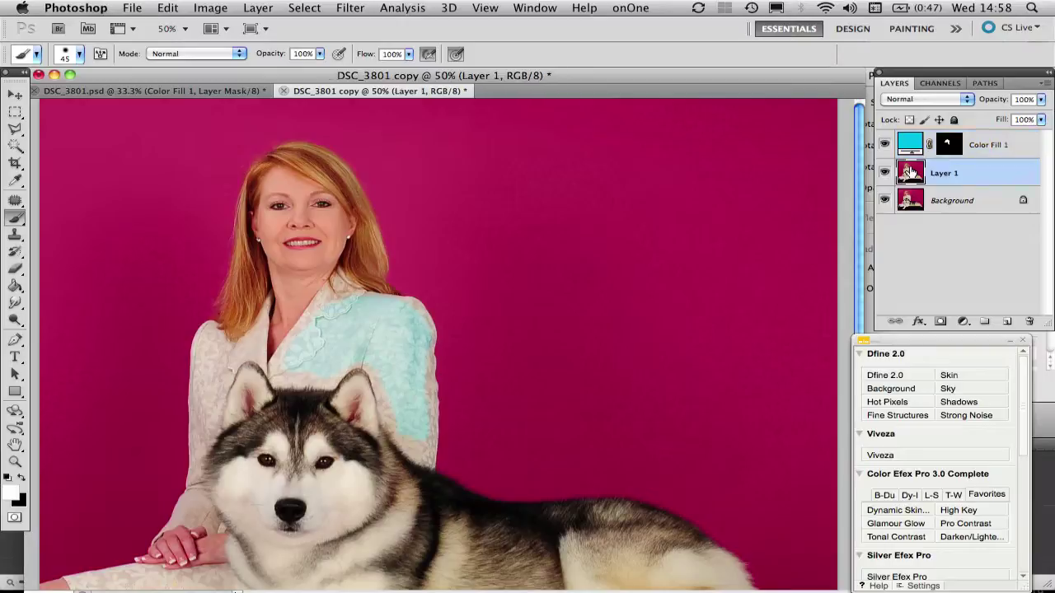
{"action": "left_click", "coordinate": [941, 320]}
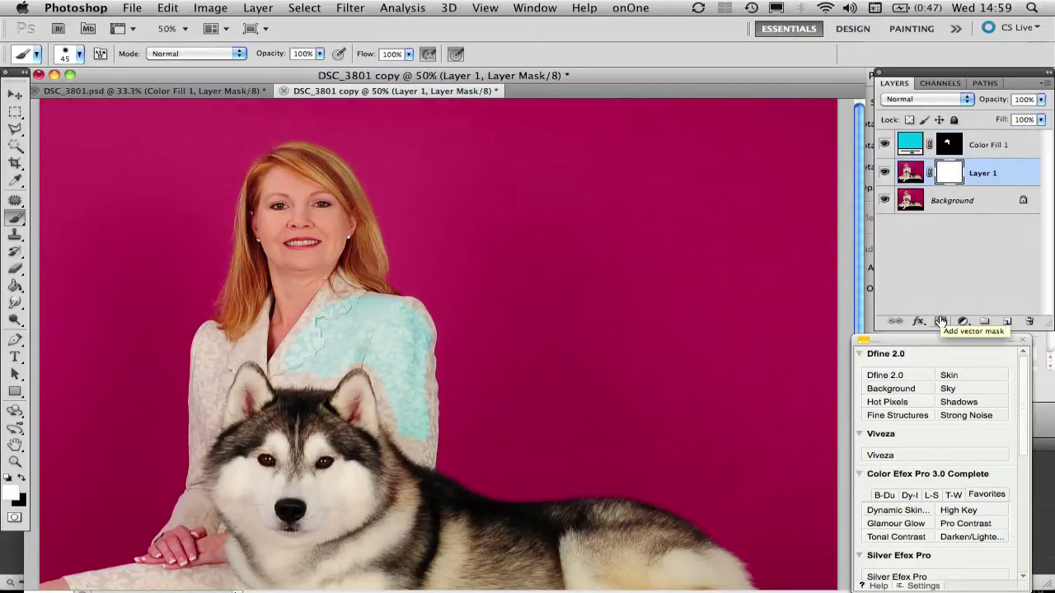
{"action": "left_click", "coordinate": [958, 172], "text": "alt"}
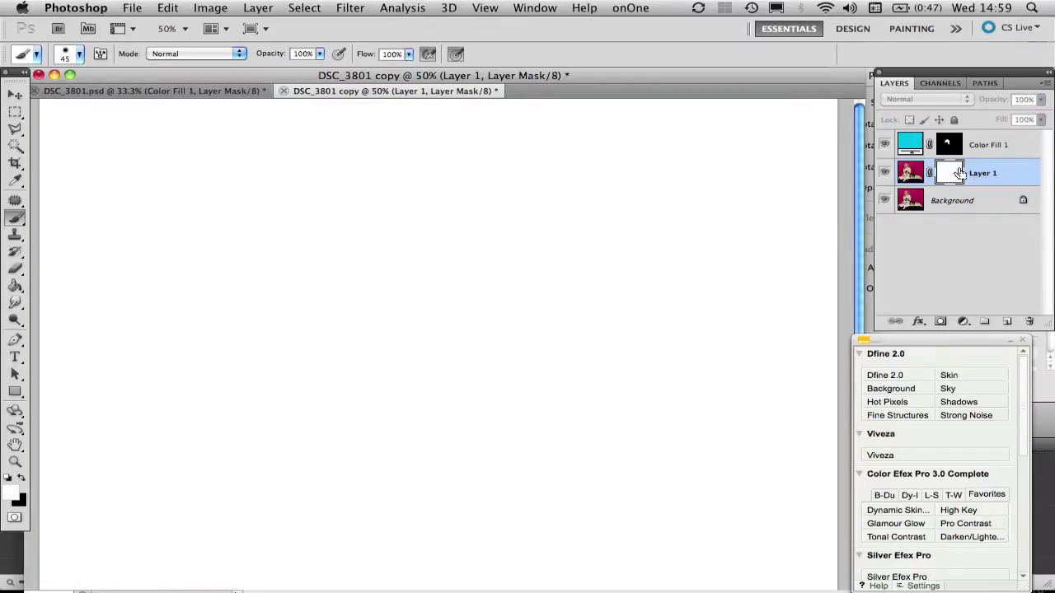
{"action": "left_click_drag", "start_coordinate": [948, 145], "coordinate": [956, 171]}
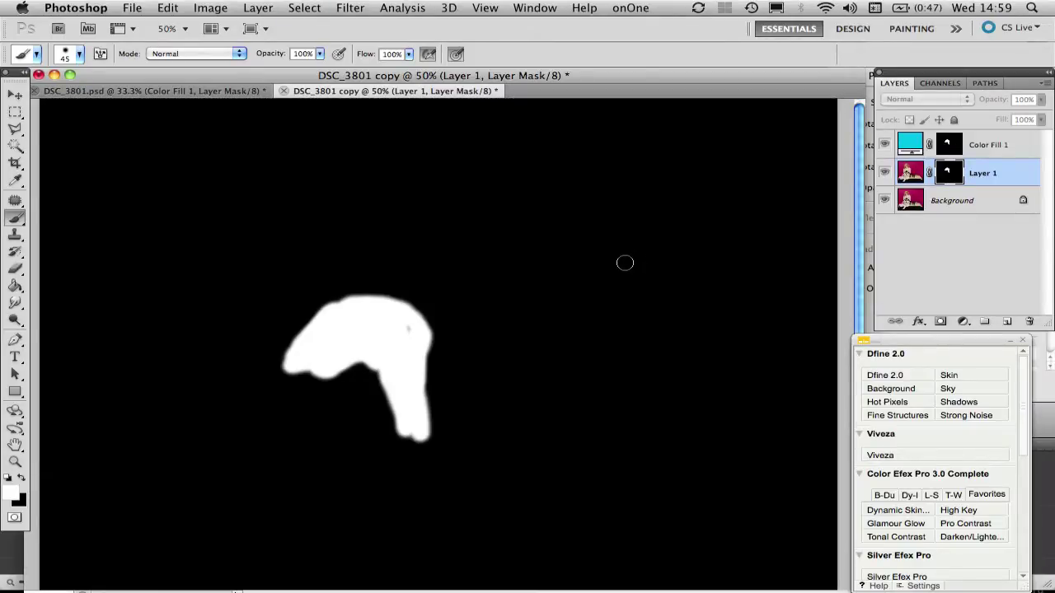
Step: Darken the Layer 1 image with a Curves adjustment, moving a midtone point to input 134, output 85
{"action": "left_click", "coordinate": [910, 172]}
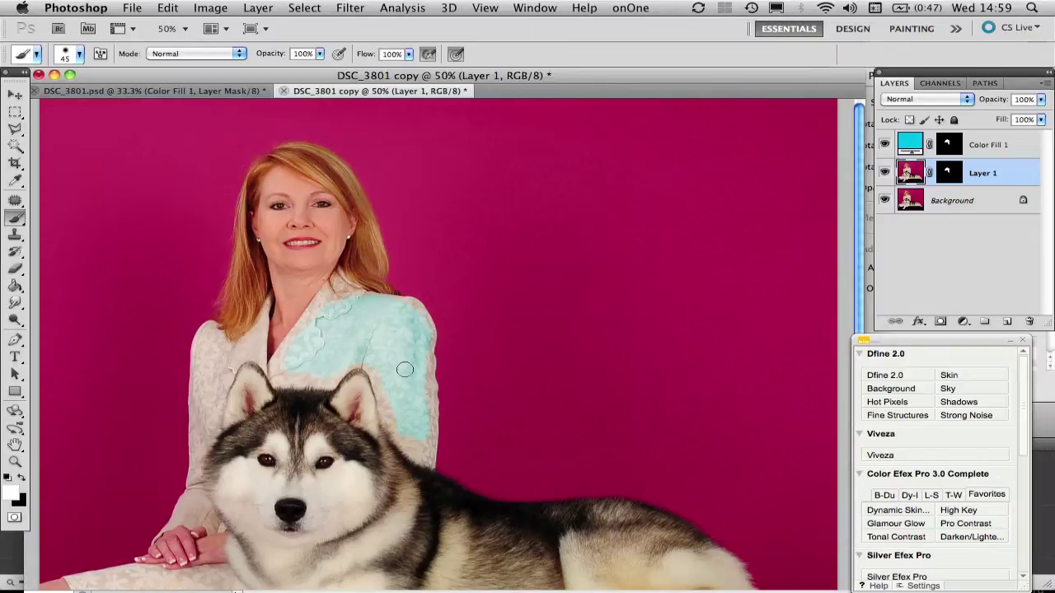
{"action": "left_click", "coordinate": [195, 7]}
{"action": "mouse_move", "coordinate": [236, 53]}
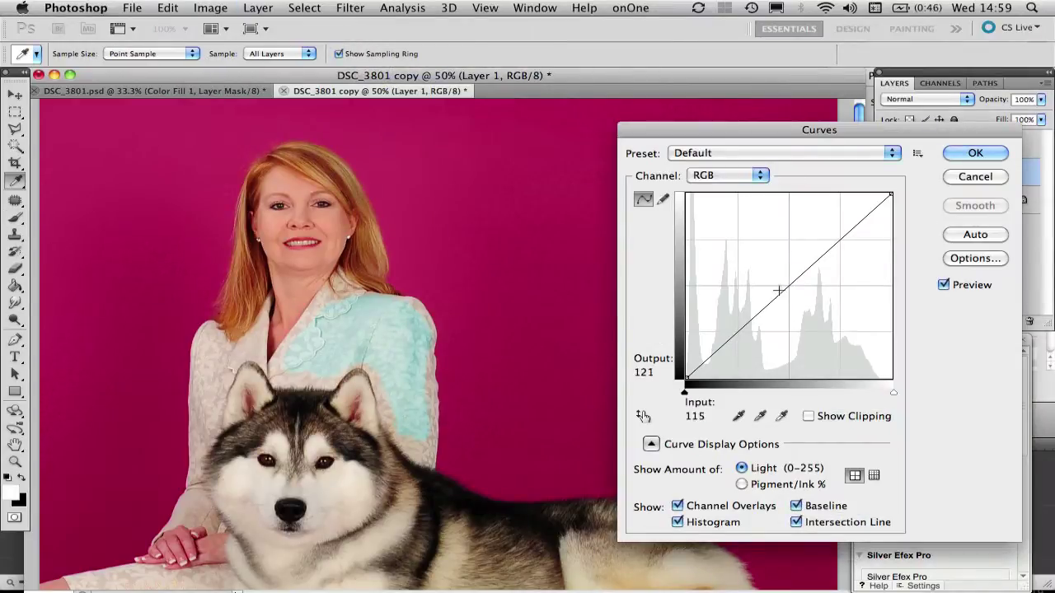
{"action": "left_click", "coordinate": [778, 292]}
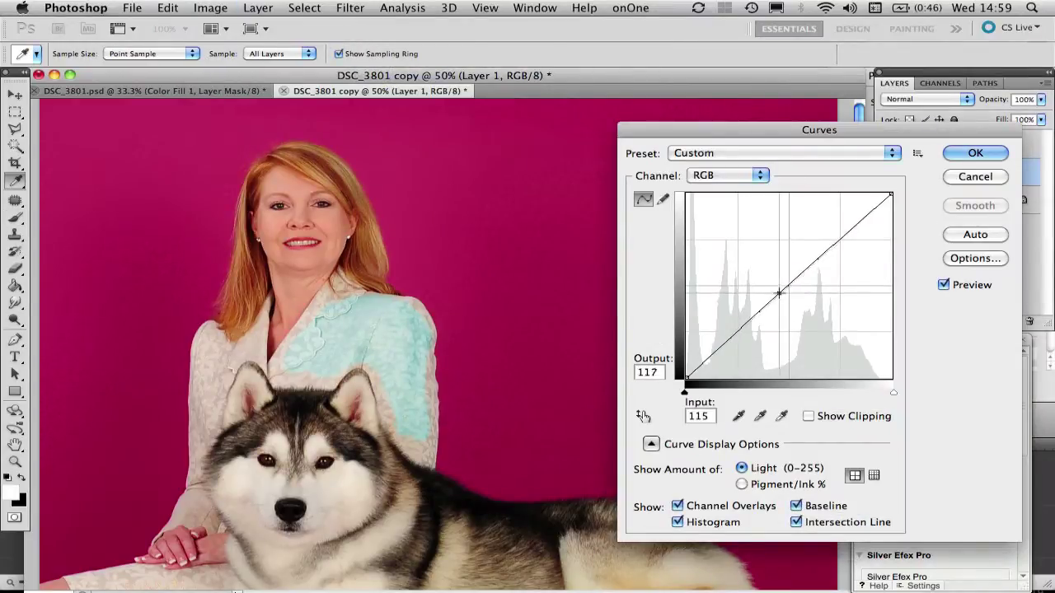
{"action": "left_click_drag", "start_coordinate": [778, 292], "coordinate": [794, 317]}
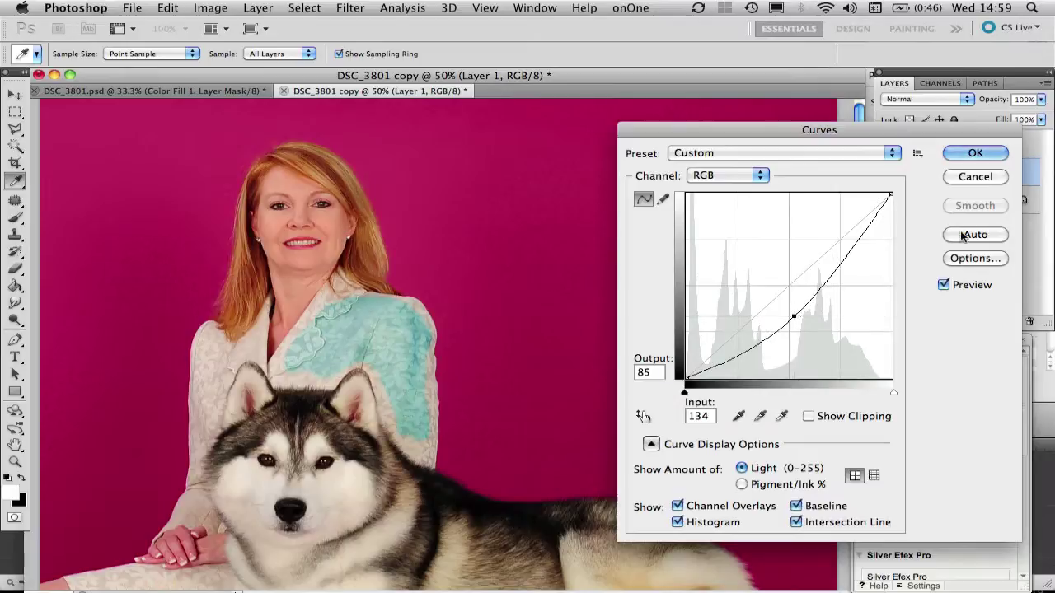
{"action": "left_click", "coordinate": [975, 153]}
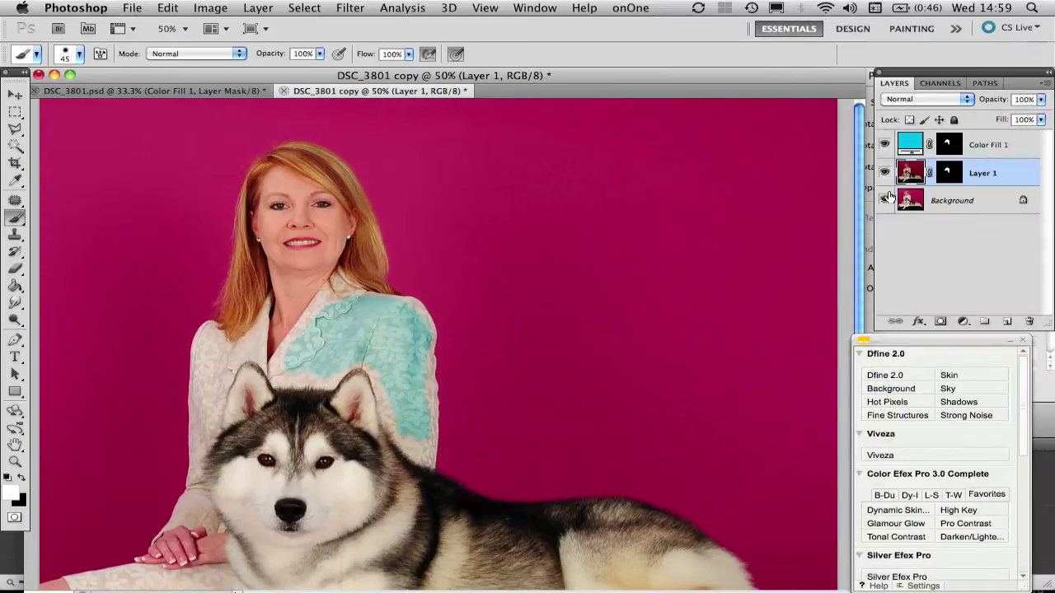
Step: Try the Overlay and Color blend modes on Layer 1 and return it to Normal
{"action": "left_click", "coordinate": [965, 102]}
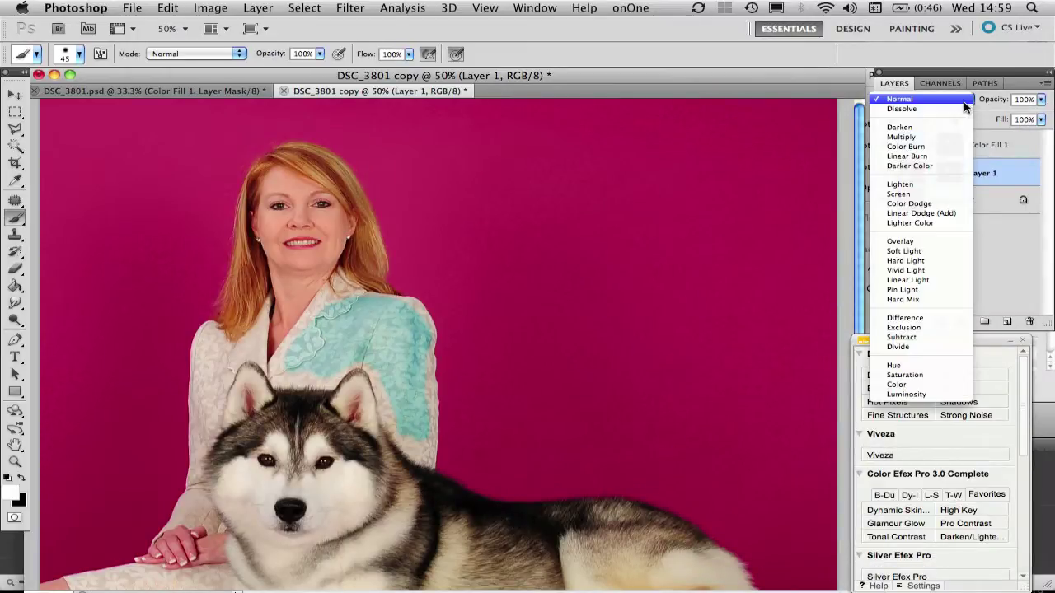
{"action": "left_click", "coordinate": [894, 241]}
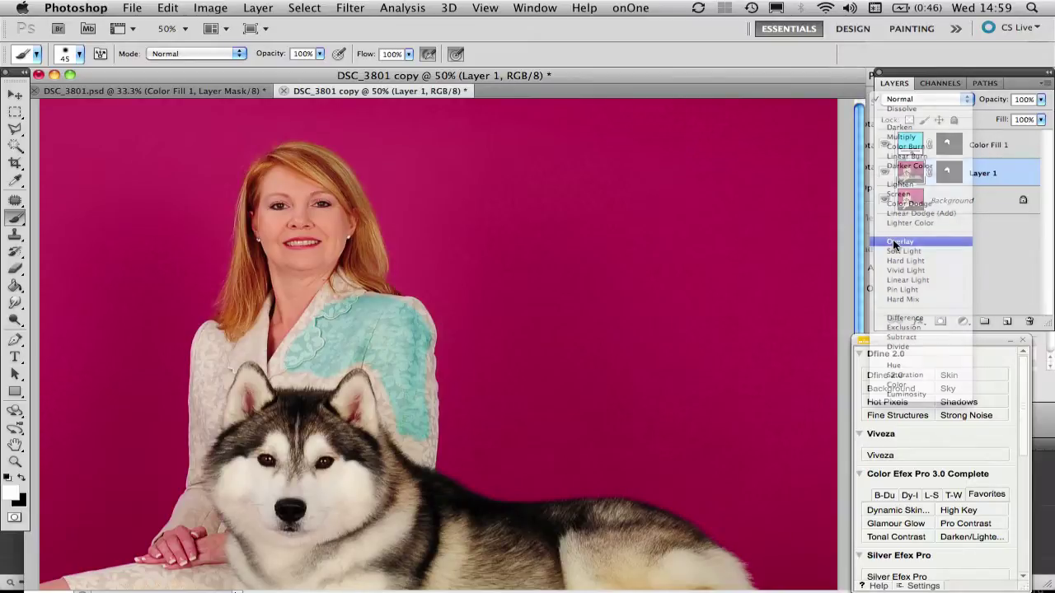
{"action": "left_click", "coordinate": [966, 105]}
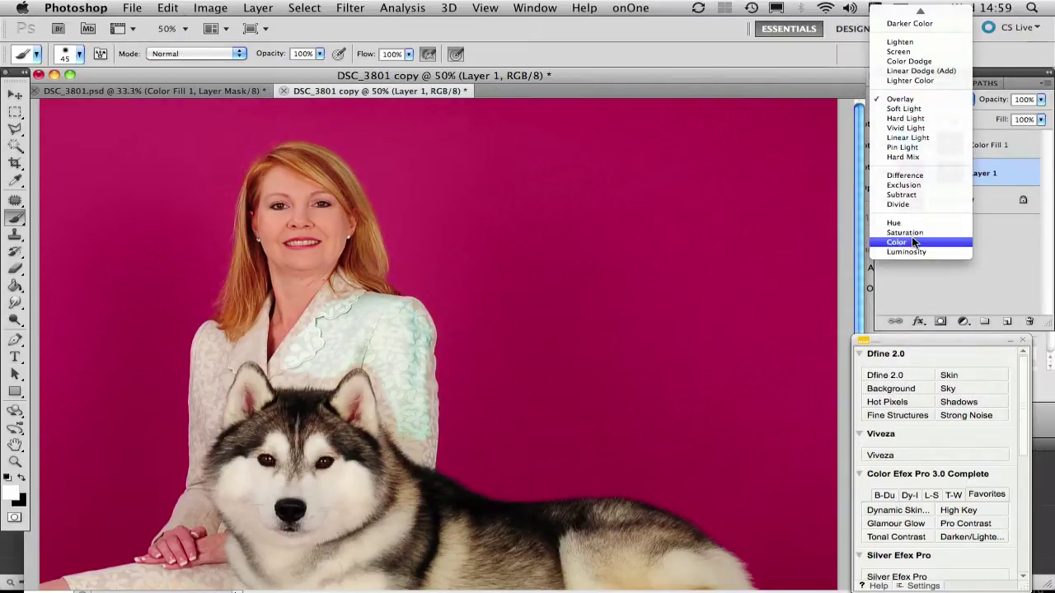
{"action": "left_click", "coordinate": [900, 243]}
{"action": "left_click", "coordinate": [967, 101]}
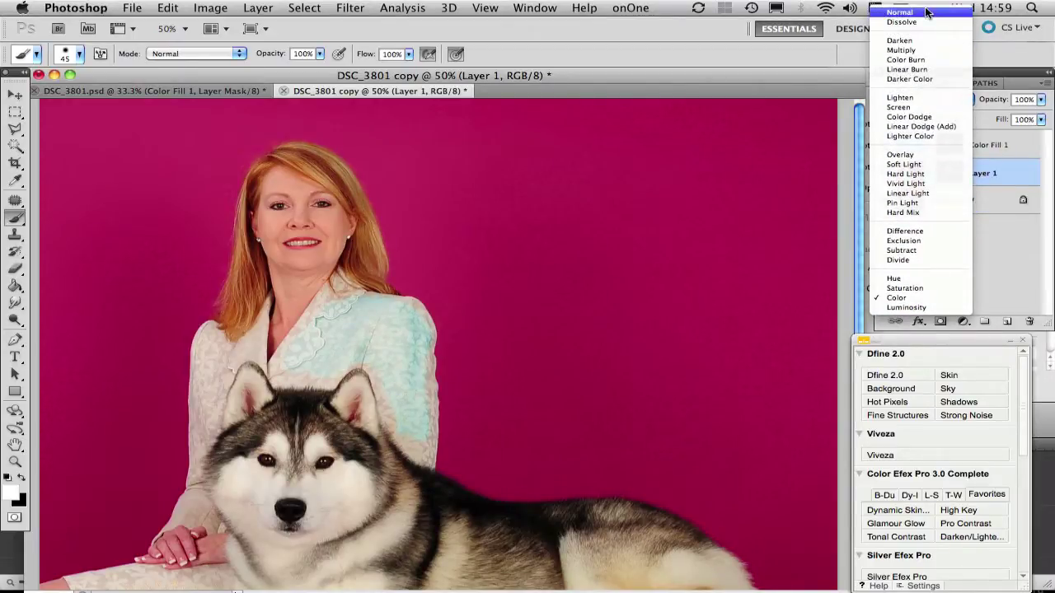
{"action": "left_click", "coordinate": [923, 13]}
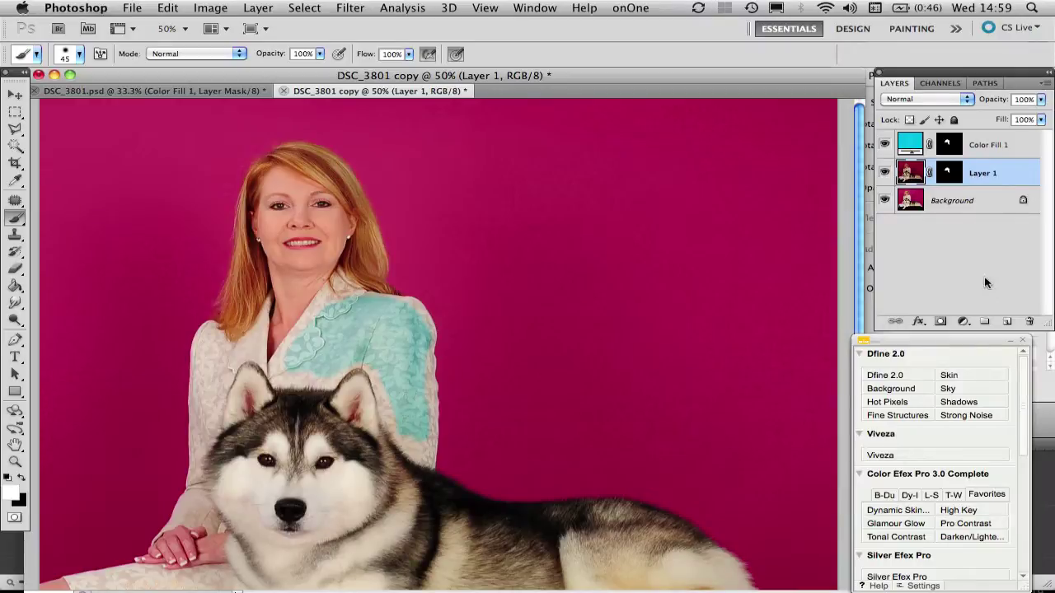
Step: Switch to DSC_3801.psd and try darker, muted teal shades such as 366a69 and 678282 for the color fill layer
{"action": "left_click", "coordinate": [175, 90]}
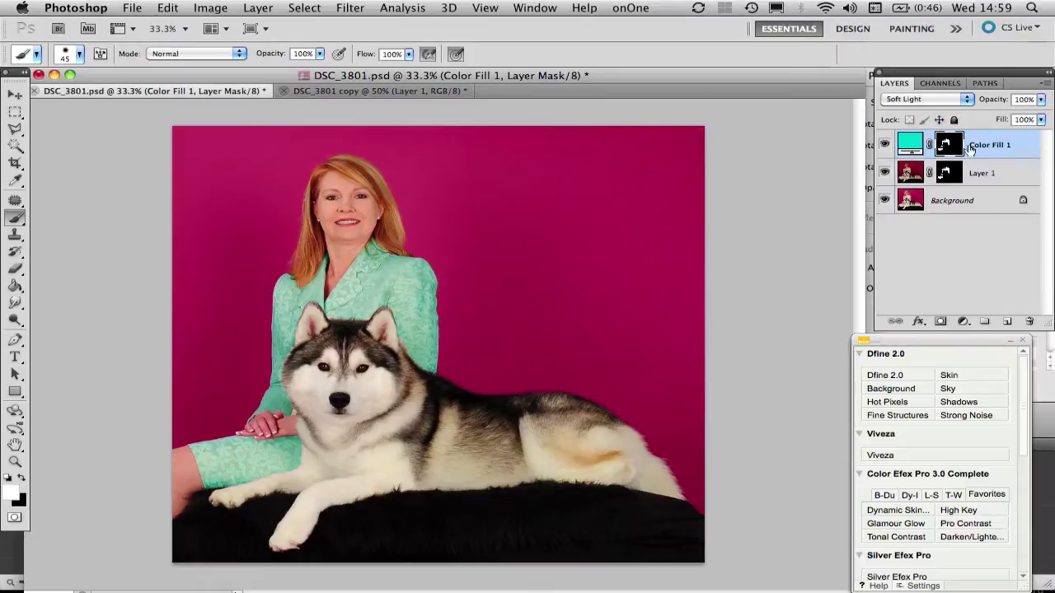
{"action": "left_click", "coordinate": [398, 92]}
{"action": "left_click", "coordinate": [191, 91]}
{"action": "double_click", "coordinate": [907, 149]}
{"action": "left_click", "coordinate": [706, 168]}
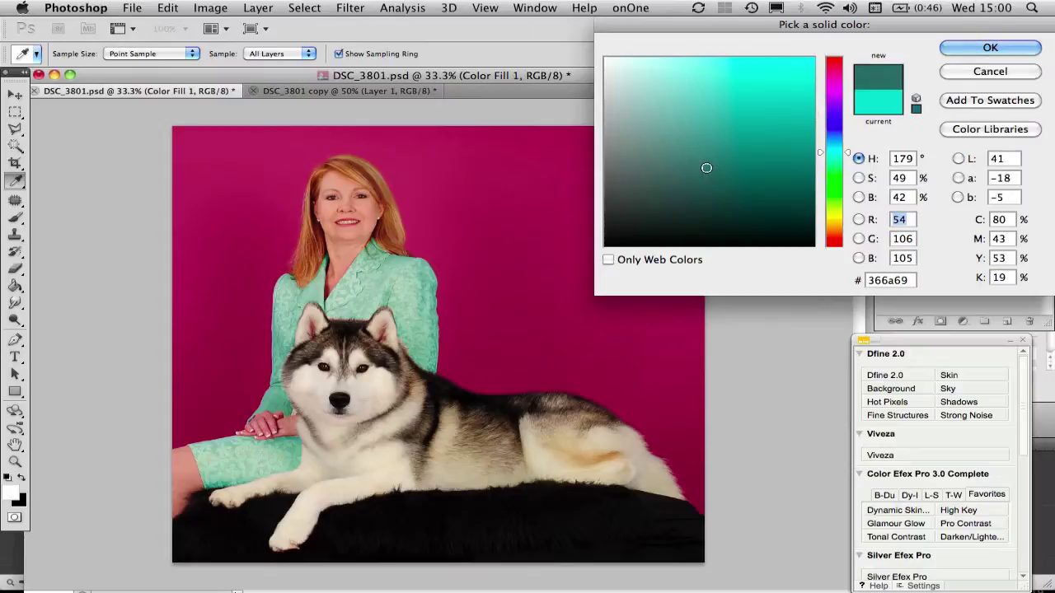
{"action": "left_click", "coordinate": [662, 202]}
{"action": "left_click", "coordinate": [648, 150]}
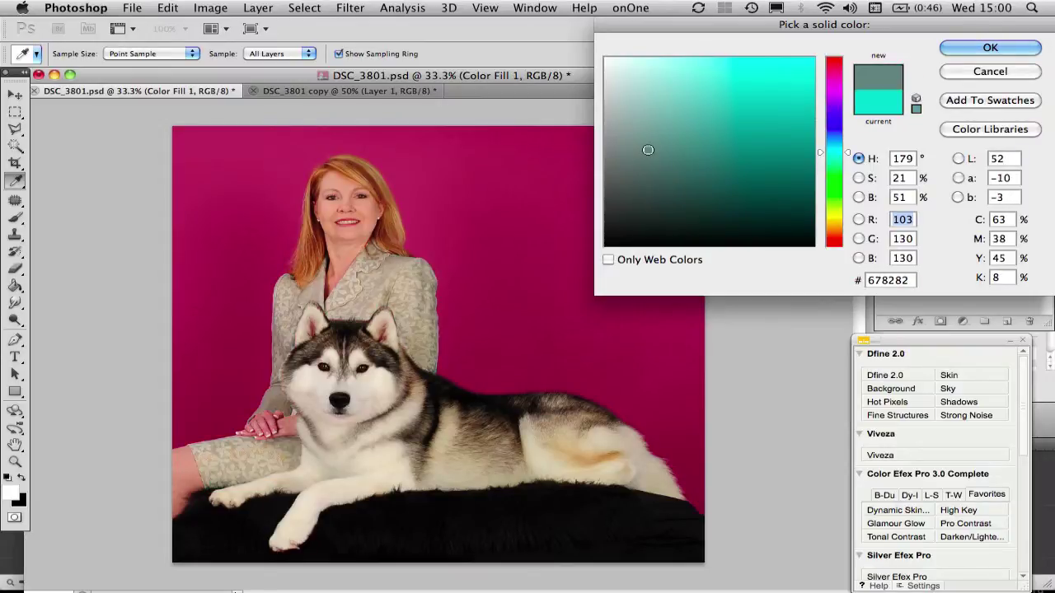
Step: Change the color fill layer's color to the yellow-green acb034, with a hue of 62°
{"action": "left_click", "coordinate": [714, 199]}
{"action": "left_click", "coordinate": [830, 213]}
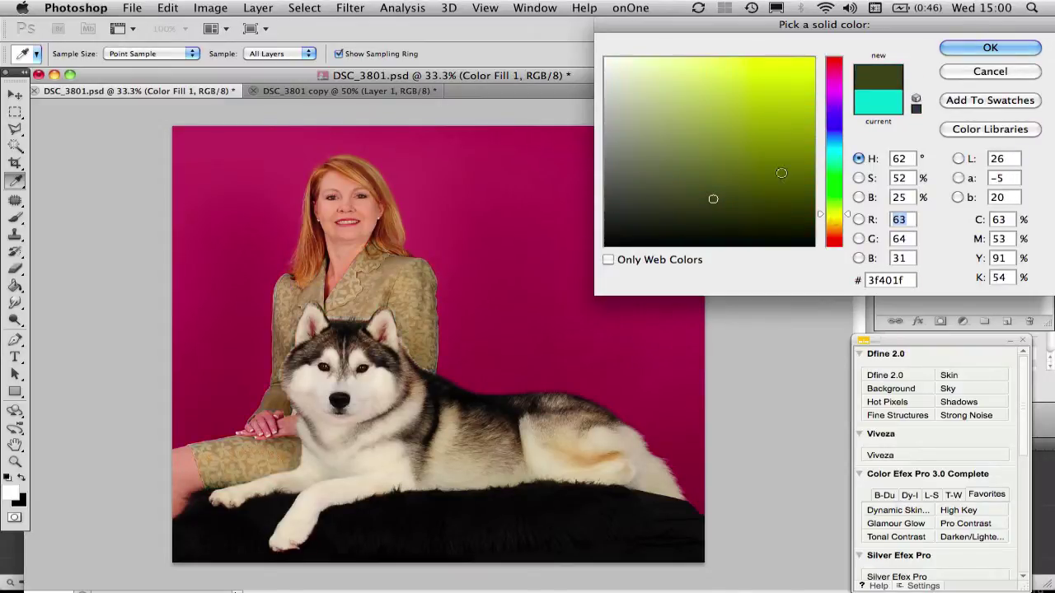
{"action": "left_click", "coordinate": [783, 82]}
{"action": "left_click", "coordinate": [766, 100]}
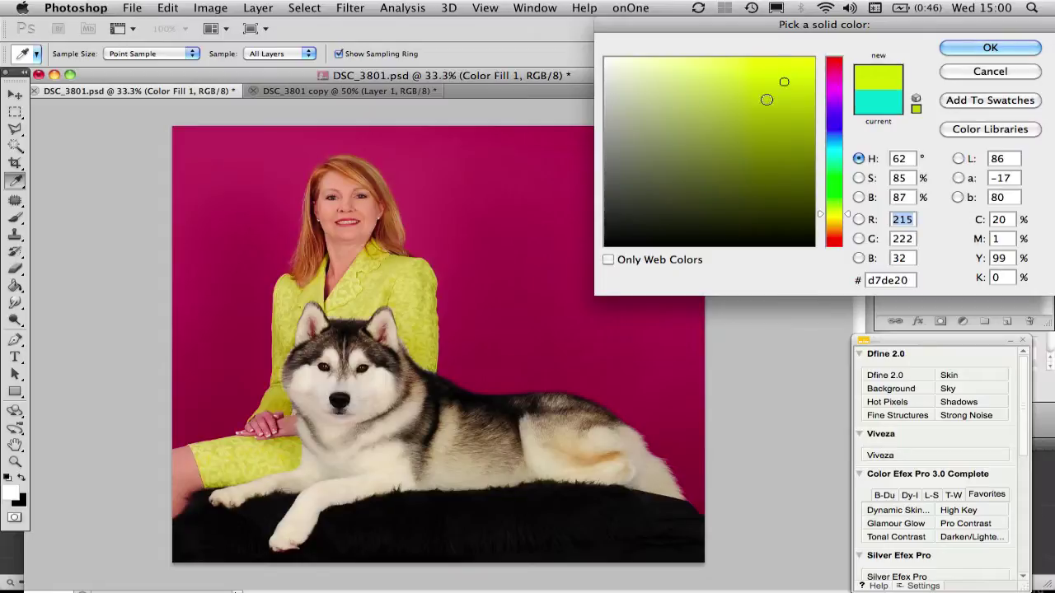
{"action": "left_click", "coordinate": [753, 116]}
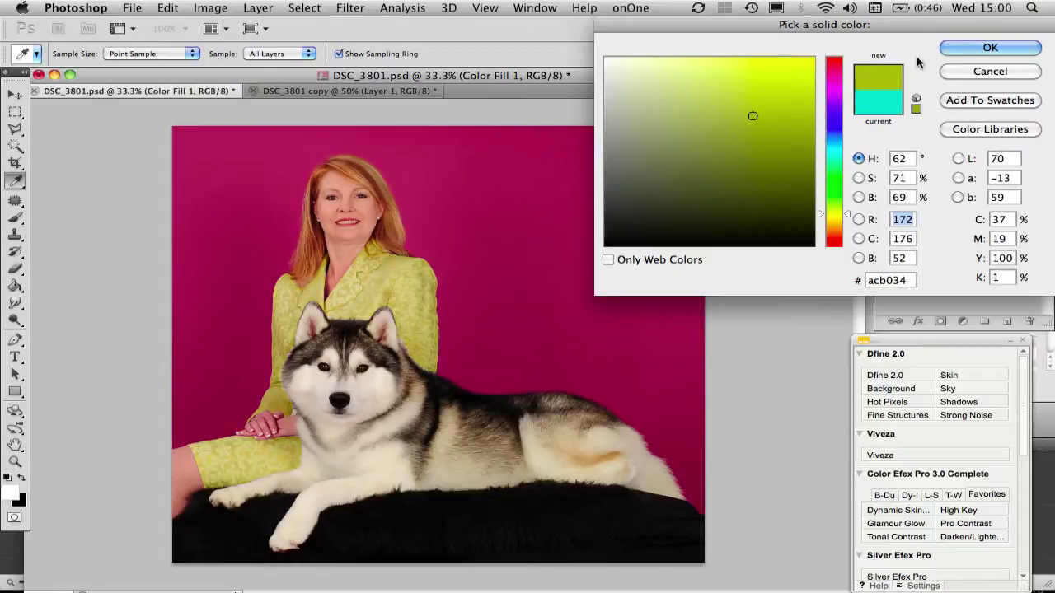
{"action": "left_click", "coordinate": [988, 48]}
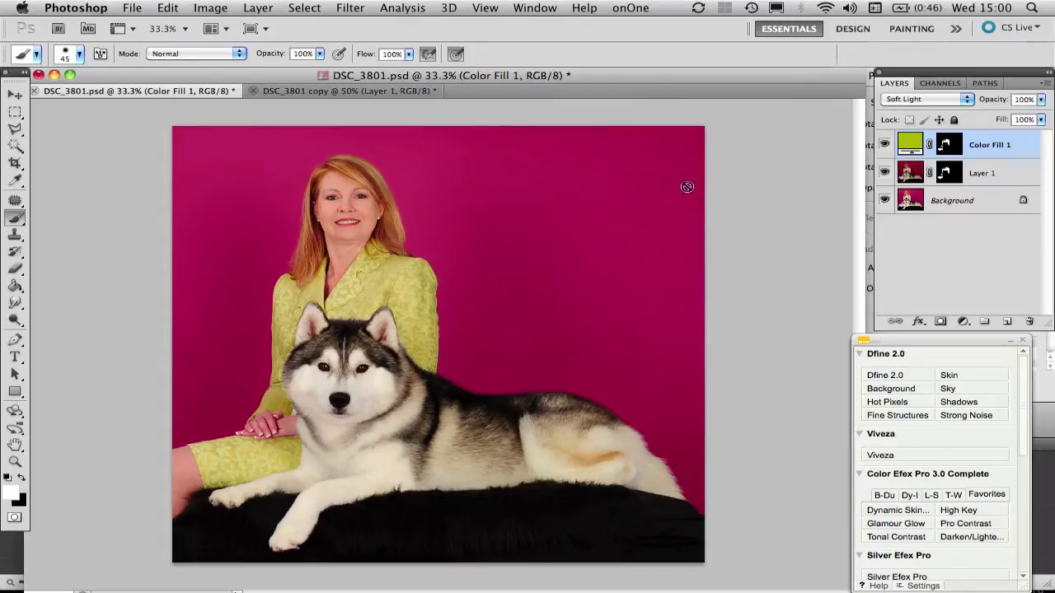
Step: Return to the DSC_3801 copy document and select the color fill layer's mask
{"action": "left_click", "coordinate": [339, 93]}
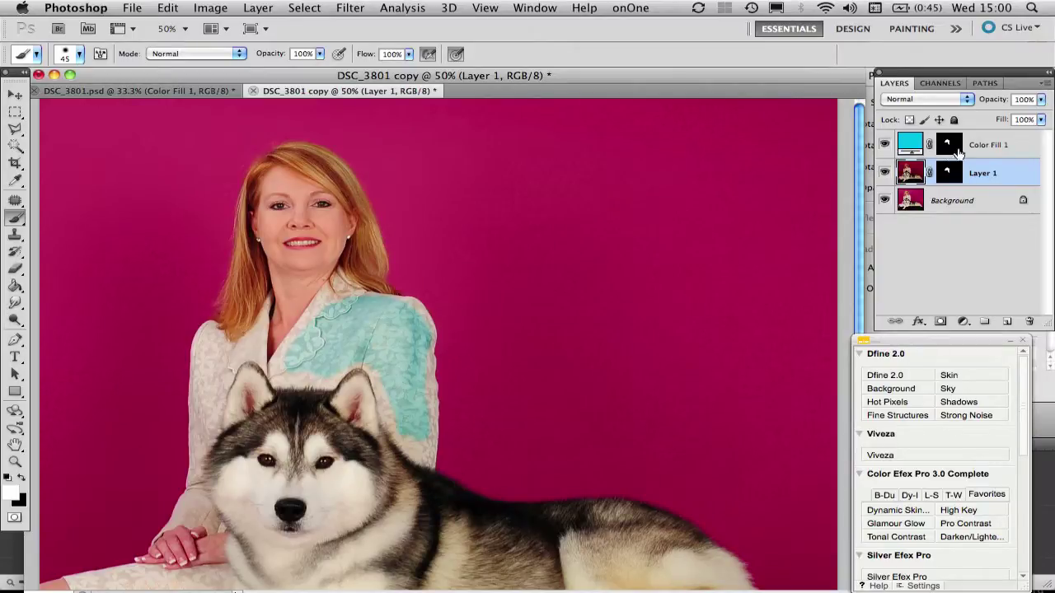
{"action": "left_click", "coordinate": [958, 152]}
{"action": "key", "text": "super+equal"}
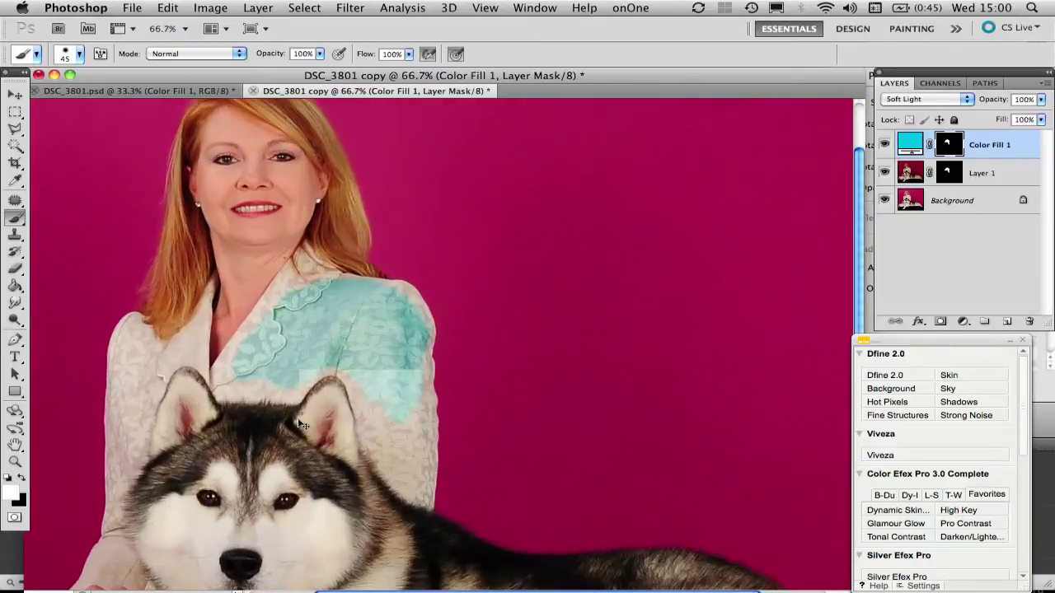
{"action": "key", "text": "super+equal"}
{"action": "key", "text": "super+equal"}
{"action": "key", "text": "super+equal"}
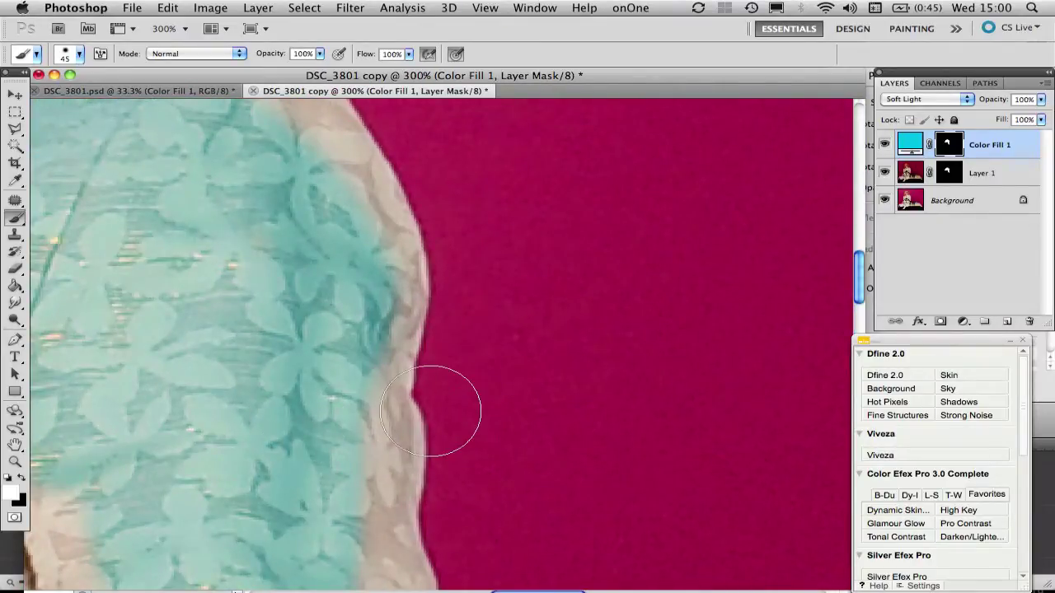
{"action": "scroll", "coordinate": [430, 410], "scroll_direction": "up", "scroll_amount": 10}
{"action": "scroll", "coordinate": [430, 410], "scroll_direction": "left", "scroll_amount": 5}
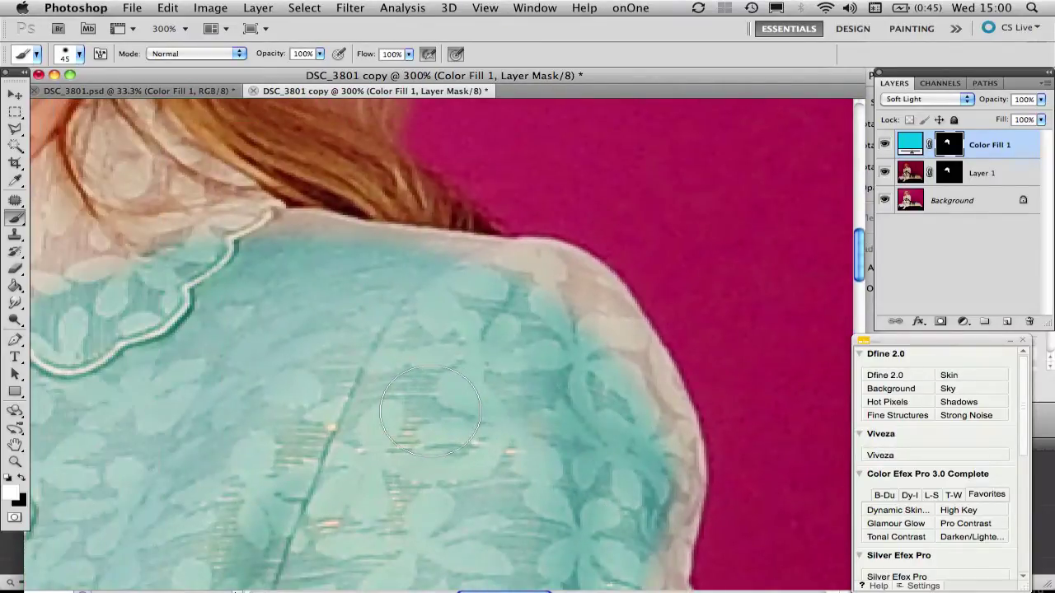
Step: Activate the standard Pen tool and set it to draw paths
{"action": "left_click", "coordinate": [538, 8]}
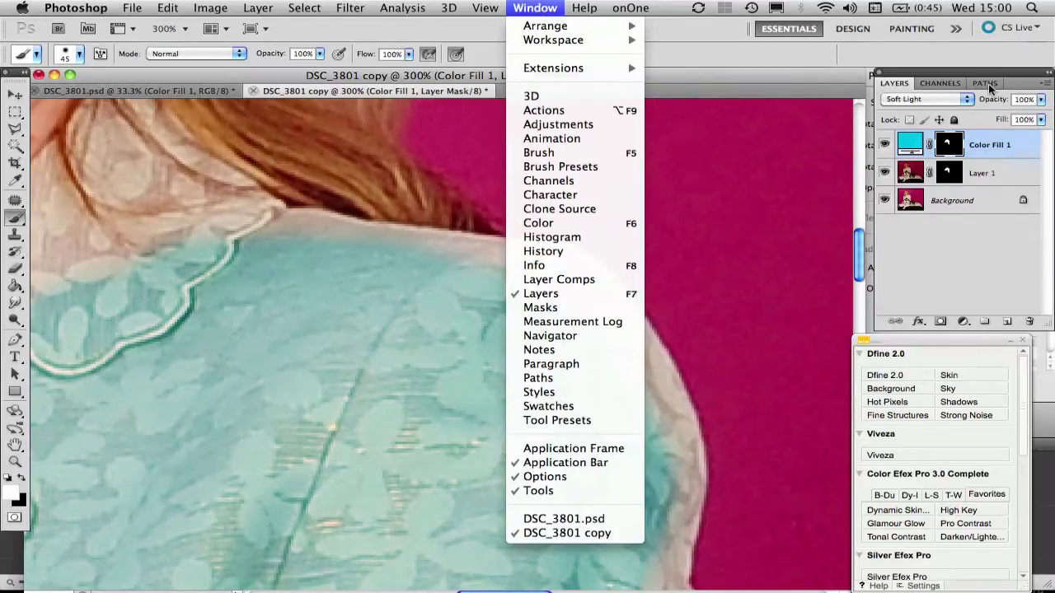
{"action": "left_click", "coordinate": [817, 76]}
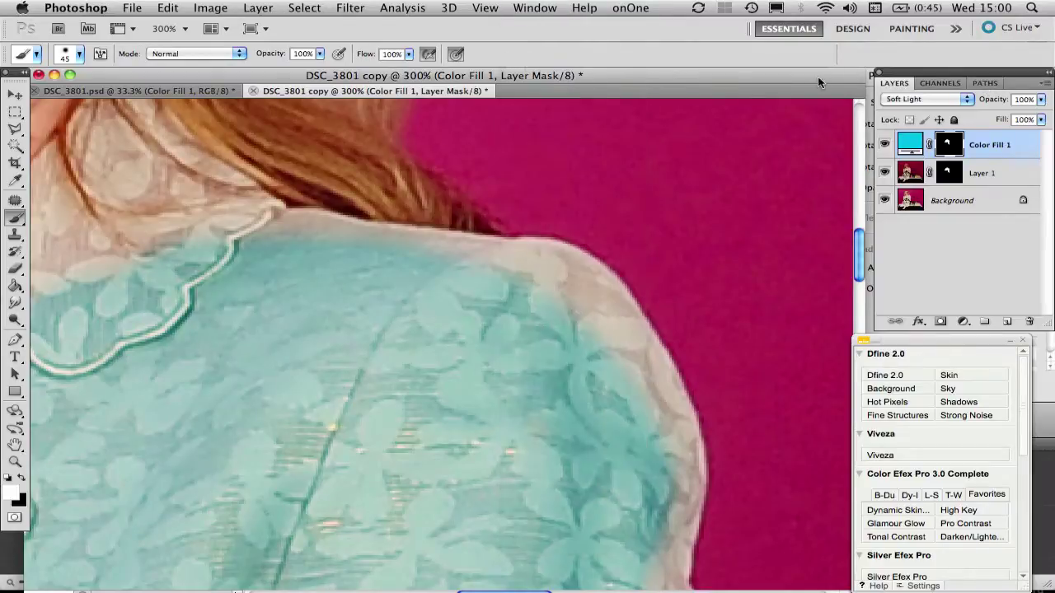
{"action": "left_click", "coordinate": [15, 342]}
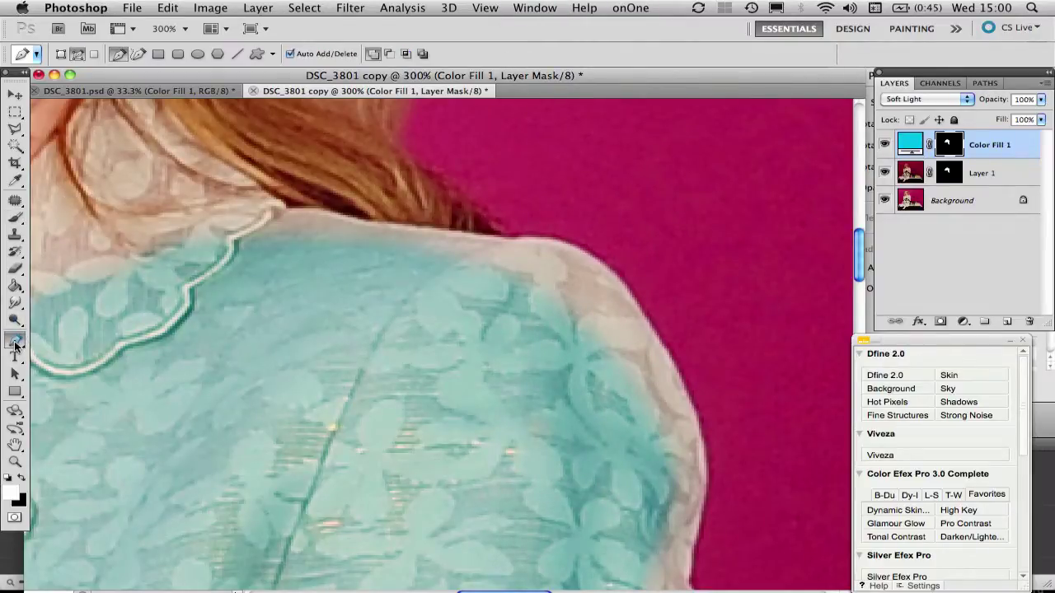
{"action": "left_click", "coordinate": [77, 55]}
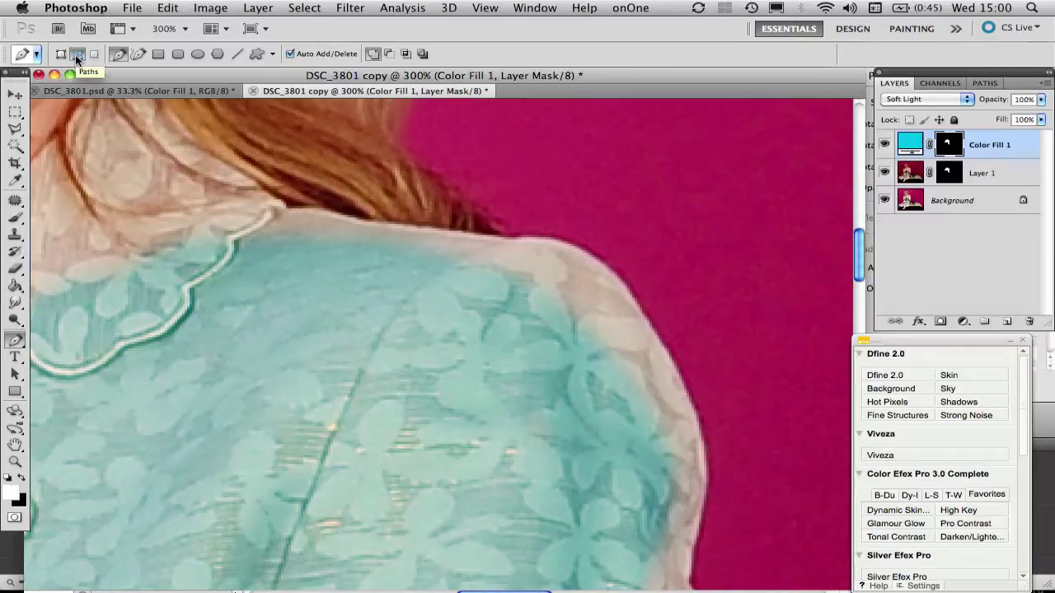
{"action": "left_click", "coordinate": [120, 56]}
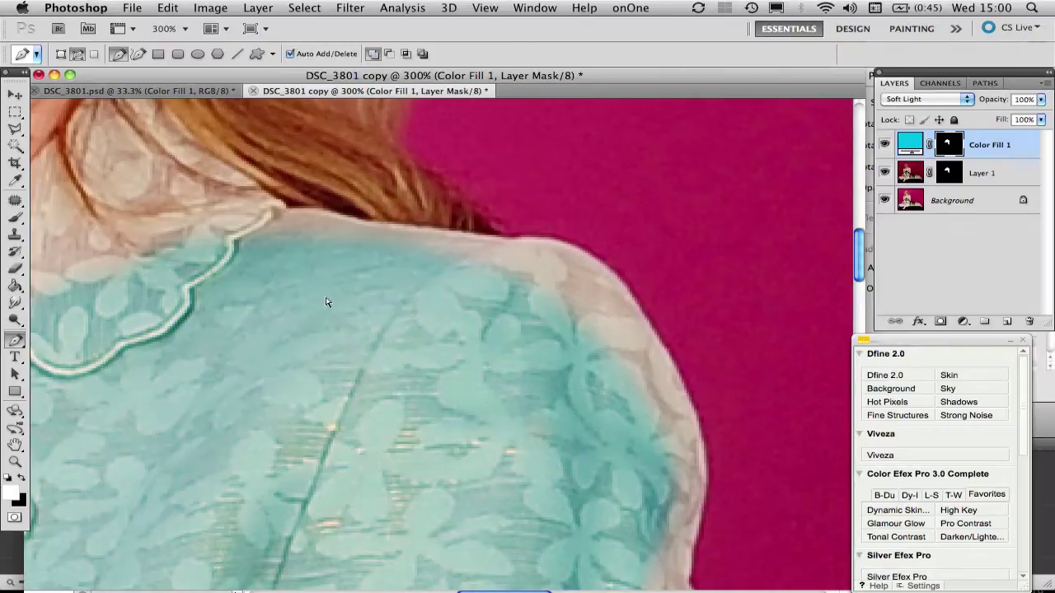
Step: Start a path at the tip of the jacket collar and place anchor points along the shoulder edge beneath the hair
{"action": "key", "text": "super+equal"}
{"action": "key", "text": "super+equal"}
{"action": "key", "text": "super+equal"}
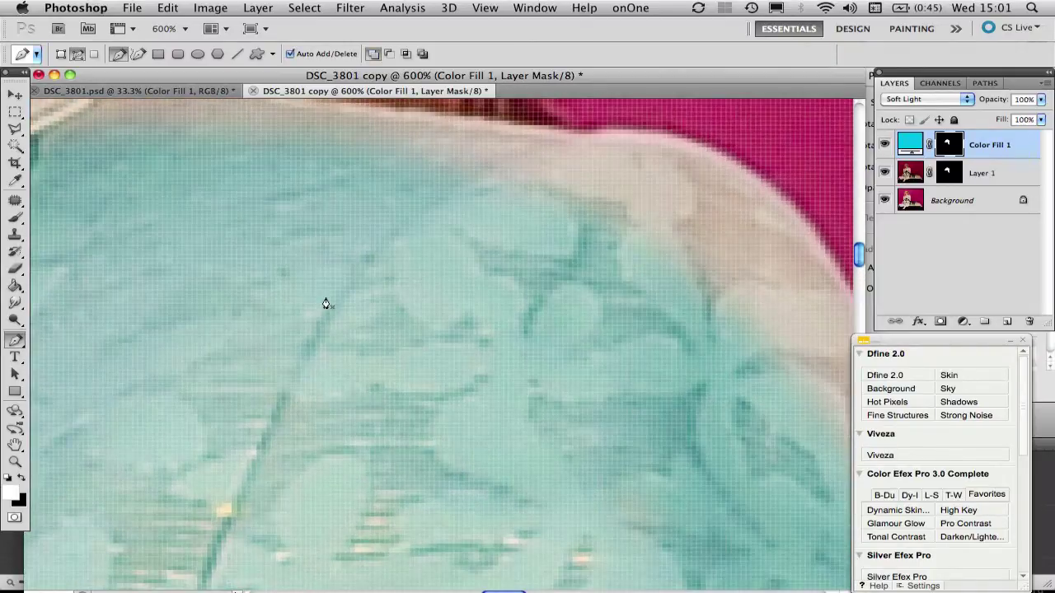
{"action": "scroll", "coordinate": [325, 304], "scroll_direction": "up", "scroll_amount": 5}
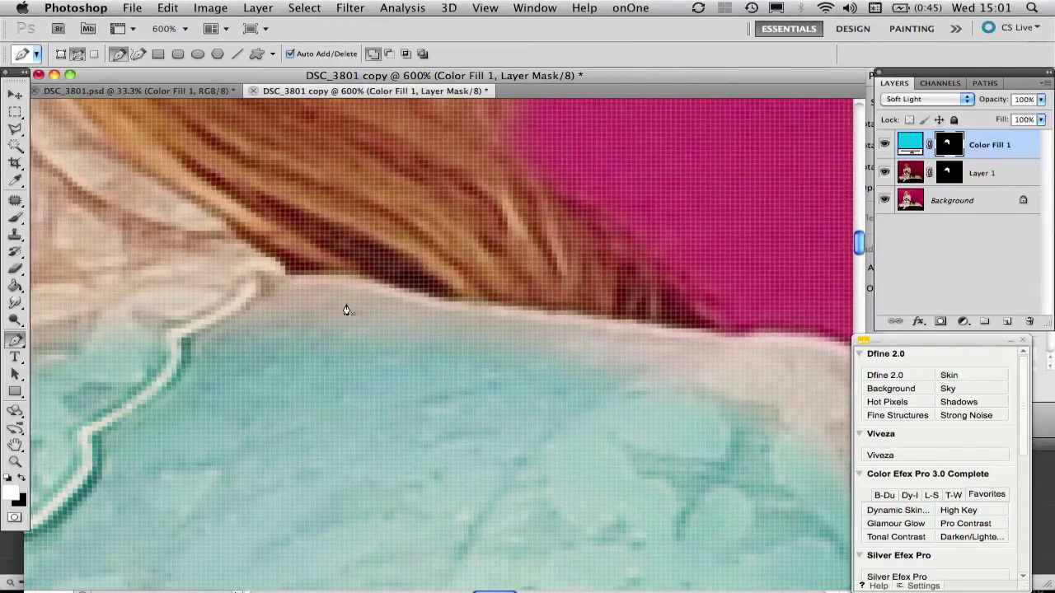
{"action": "left_click", "coordinate": [291, 278]}
{"action": "left_click", "coordinate": [334, 278]}
{"action": "left_click", "coordinate": [376, 285]}
{"action": "left_click", "coordinate": [416, 294]}
{"action": "left_click", "coordinate": [476, 304]}
{"action": "left_click", "coordinate": [553, 312]}
{"action": "left_click", "coordinate": [592, 321]}
Step: Continue the path past the end of the hair and around the shoulder's curve against the magenta backdrop
{"action": "scroll", "coordinate": [592, 321], "scroll_direction": "right", "scroll_amount": 5}
{"action": "left_click", "coordinate": [525, 330]}
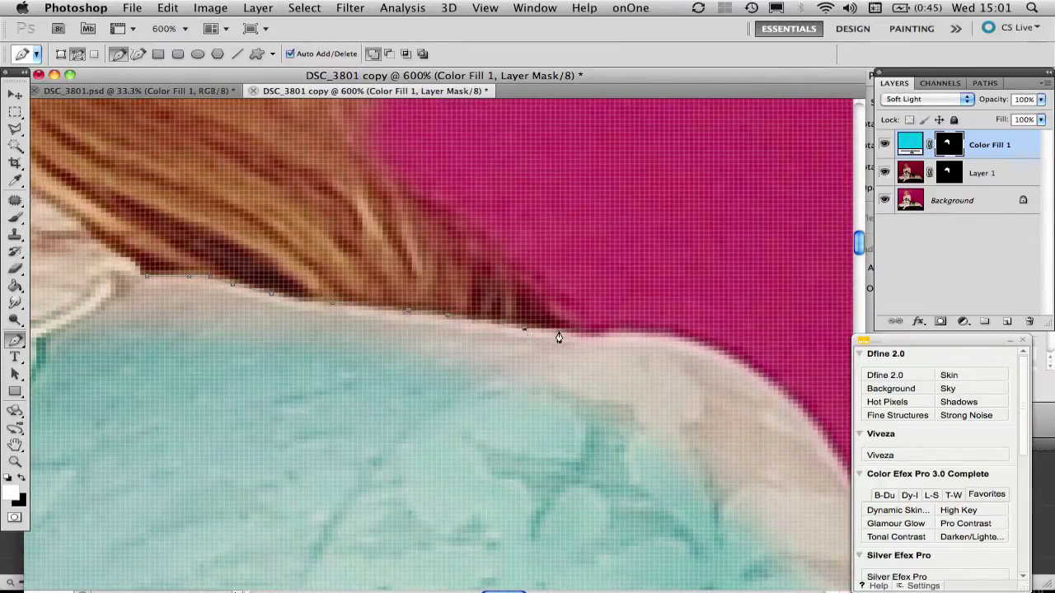
{"action": "left_click", "coordinate": [559, 332]}
{"action": "left_click", "coordinate": [597, 332]}
{"action": "left_click", "coordinate": [622, 331]}
{"action": "scroll", "coordinate": [622, 331], "scroll_direction": "right", "scroll_amount": 5}
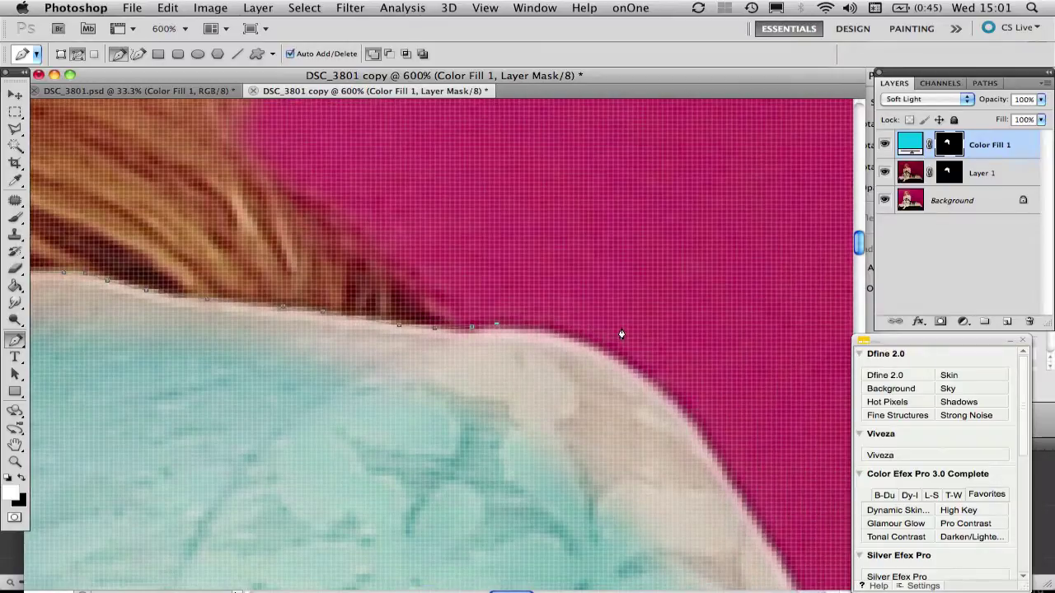
{"action": "left_click", "coordinate": [638, 375]}
{"action": "left_click", "coordinate": [560, 349]}
{"action": "left_click_drag", "start_coordinate": [560, 348], "coordinate": [575, 320]}
{"action": "left_click", "coordinate": [713, 452]}
{"action": "left_click", "coordinate": [672, 415]}
Step: Extend the path from the shoulder down the outer edge of the upper sleeve
{"action": "scroll", "coordinate": [676, 404], "scroll_direction": "down", "scroll_amount": 3}
{"action": "scroll", "coordinate": [675, 405], "scroll_direction": "right", "scroll_amount": 2}
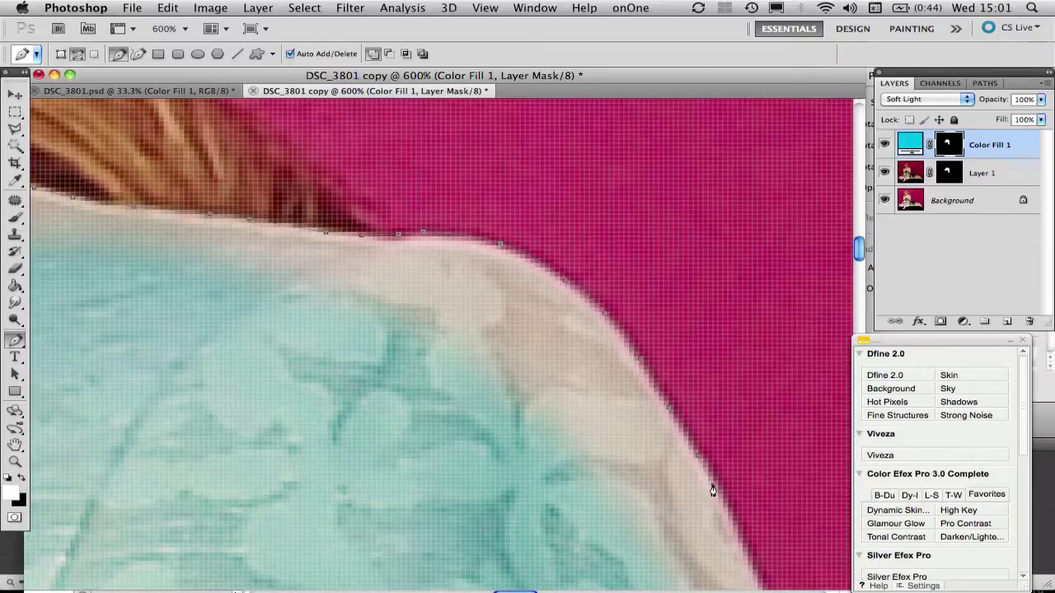
{"action": "scroll", "coordinate": [713, 490], "scroll_direction": "down", "scroll_amount": 2}
{"action": "scroll", "coordinate": [713, 490], "scroll_direction": "right", "scroll_amount": 1}
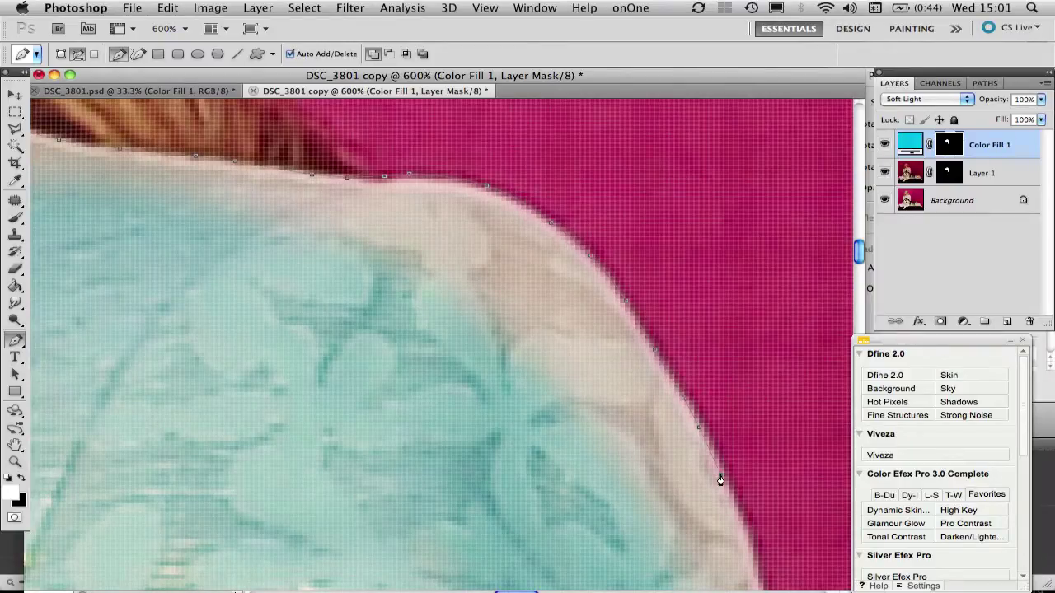
{"action": "scroll", "coordinate": [719, 480], "scroll_direction": "down", "scroll_amount": 3}
{"action": "scroll", "coordinate": [719, 480], "scroll_direction": "right", "scroll_amount": 1}
{"action": "scroll", "coordinate": [735, 485], "scroll_direction": "down", "scroll_amount": 3}
{"action": "scroll", "coordinate": [734, 484], "scroll_direction": "left", "scroll_amount": 1}
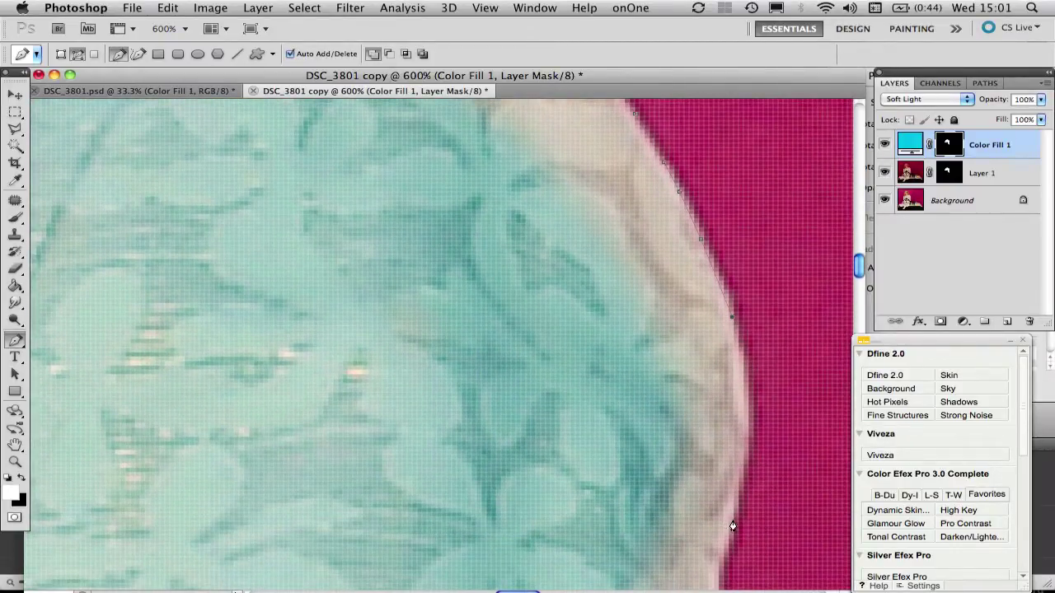
{"action": "left_click", "coordinate": [733, 523]}
{"action": "left_click", "coordinate": [731, 438]}
{"action": "left_click_drag", "start_coordinate": [731, 437], "coordinate": [742, 431]}
Step: Add closely spaced anchor points that follow the small notch in the sleeve's outer edge
{"action": "scroll", "coordinate": [743, 516], "scroll_direction": "down", "scroll_amount": 3}
{"action": "scroll", "coordinate": [743, 516], "scroll_direction": "left", "scroll_amount": 1}
{"action": "left_click", "coordinate": [760, 399]}
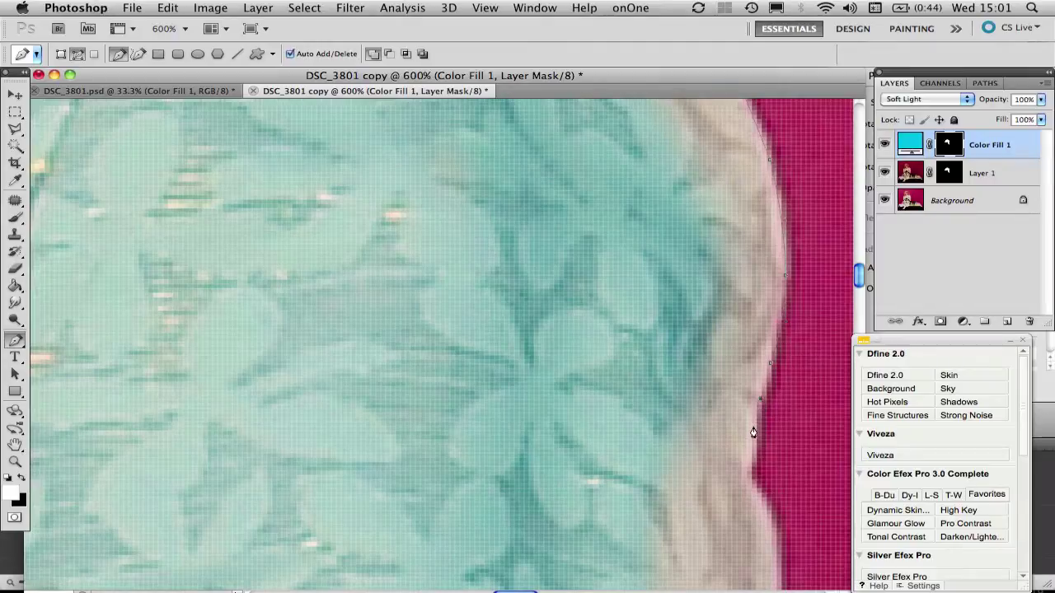
{"action": "left_click", "coordinate": [756, 428]}
{"action": "left_click", "coordinate": [757, 448]}
{"action": "left_click", "coordinate": [745, 474]}
{"action": "left_click", "coordinate": [759, 487]}
{"action": "left_click", "coordinate": [772, 506]}
Step: Continue the path down the sleeve's outer edge below the notch
{"action": "scroll", "coordinate": [771, 509], "scroll_direction": "down", "scroll_amount": 2}
{"action": "scroll", "coordinate": [772, 512], "scroll_direction": "down", "scroll_amount": 3}
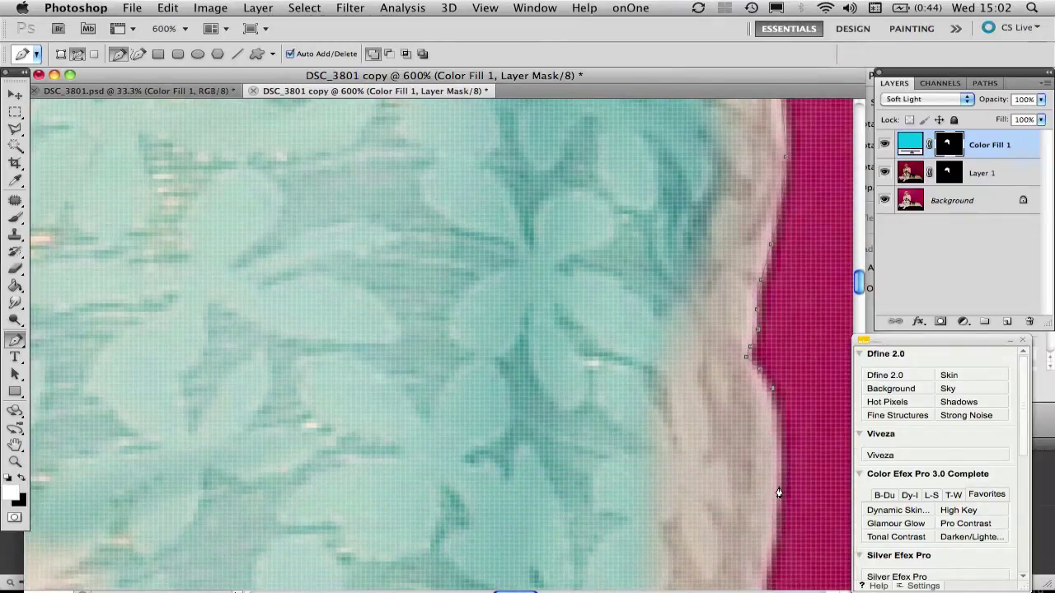
{"action": "left_click", "coordinate": [778, 488]}
{"action": "left_click", "coordinate": [775, 531]}
Step: Bring the path back up through the inside of the painted jacket area and close it at the collar starting point
{"action": "scroll", "coordinate": [768, 573], "scroll_direction": "down", "scroll_amount": 2}
{"action": "scroll", "coordinate": [768, 572], "scroll_direction": "left", "scroll_amount": 5}
{"action": "scroll", "coordinate": [766, 573], "scroll_direction": "down", "scroll_amount": 3}
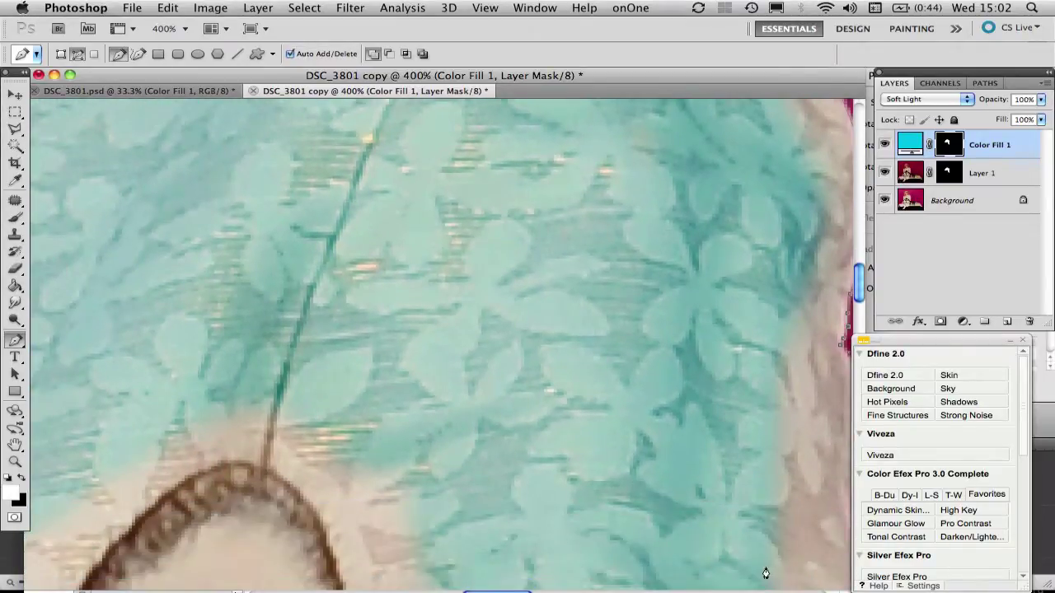
{"action": "scroll", "coordinate": [236, 445], "scroll_direction": "up", "scroll_amount": 5}
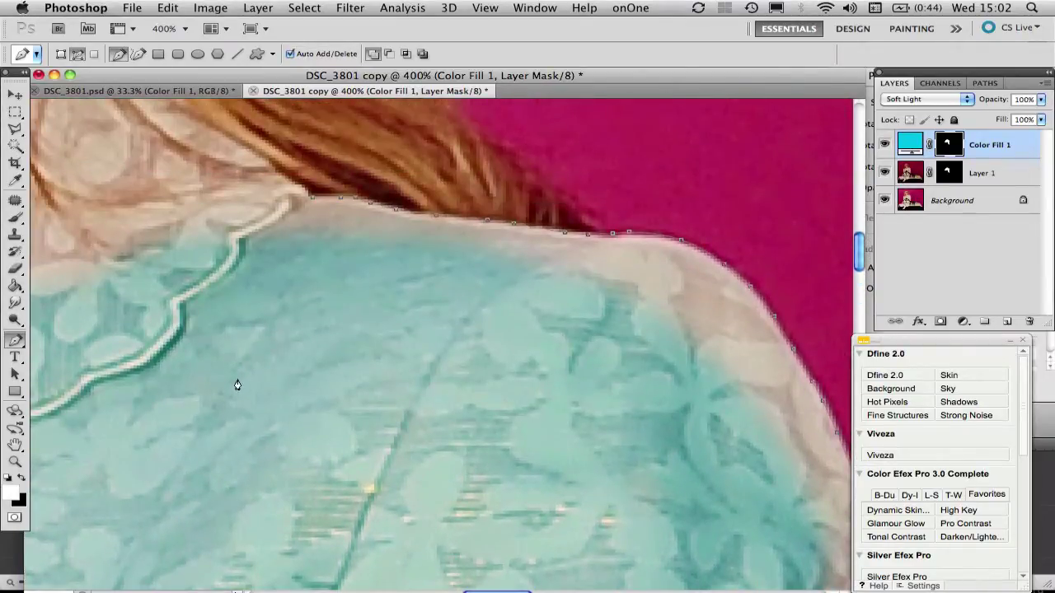
{"action": "left_click", "coordinate": [237, 384]}
{"action": "key", "text": "super+equal"}
{"action": "key", "text": "super+equal"}
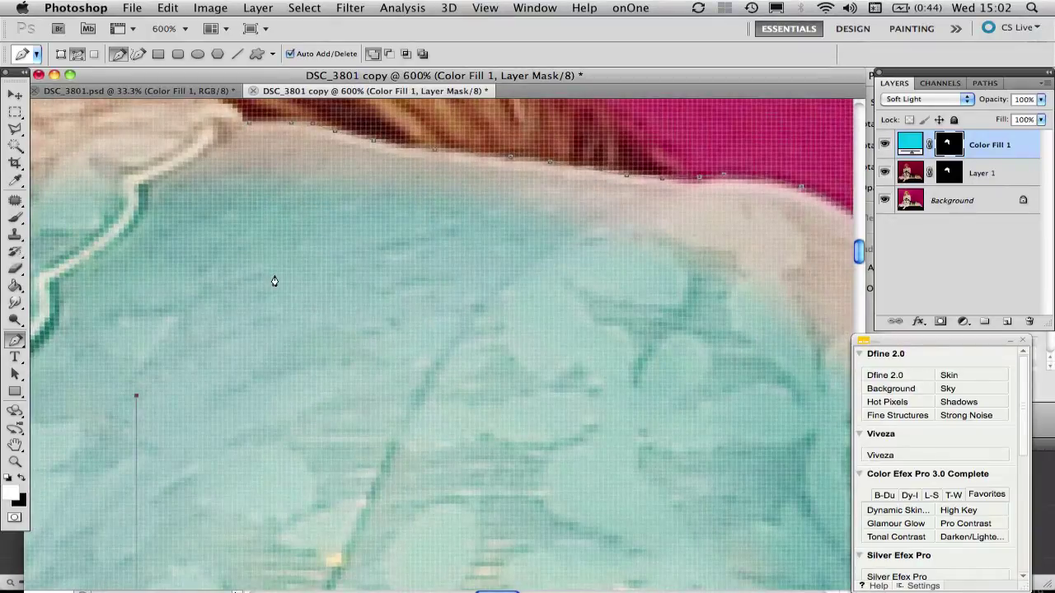
{"action": "scroll", "coordinate": [275, 281], "scroll_direction": "up", "scroll_amount": 3}
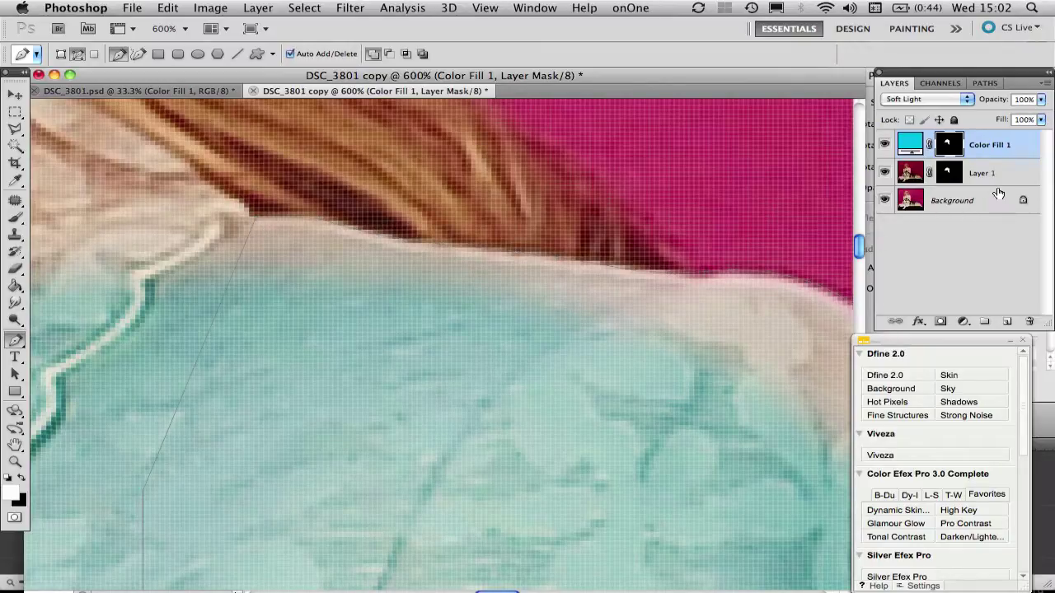
{"action": "key", "text": "super+minus"}
{"action": "key", "text": "super+minus"}
{"action": "key", "text": "super+minus"}
{"action": "key", "text": "super+minus"}
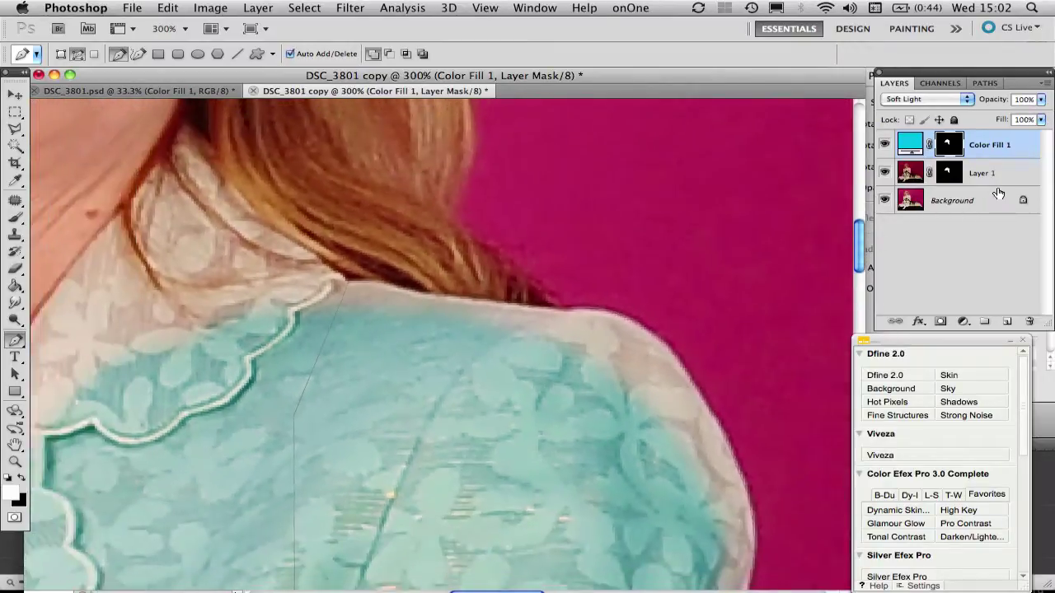
Step: Convert the closed work path around the shoulder and upper sleeve into a selection
{"action": "key", "text": "super+minus"}
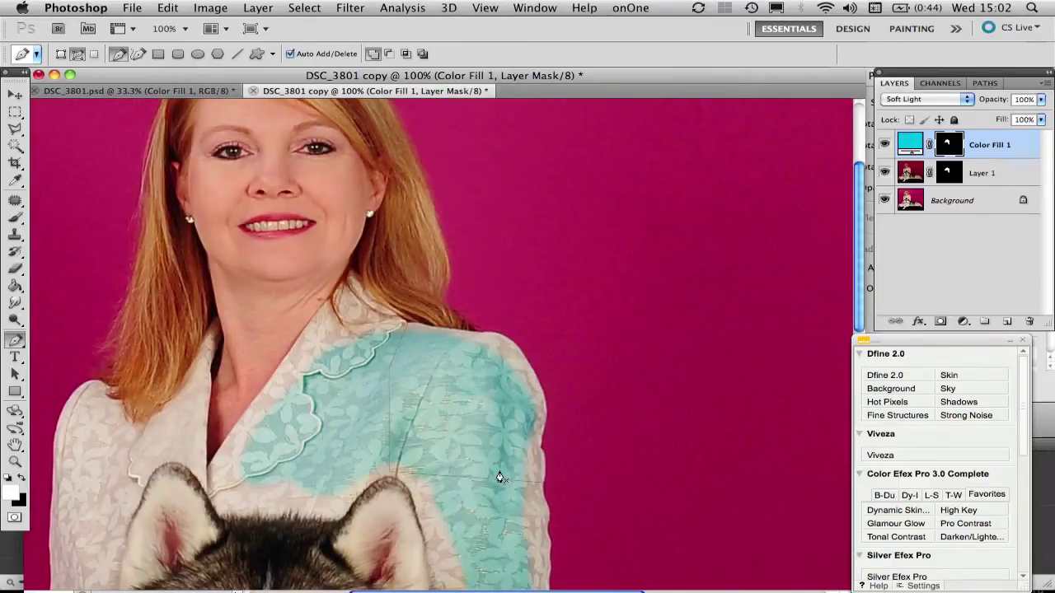
{"action": "left_click", "coordinate": [985, 85]}
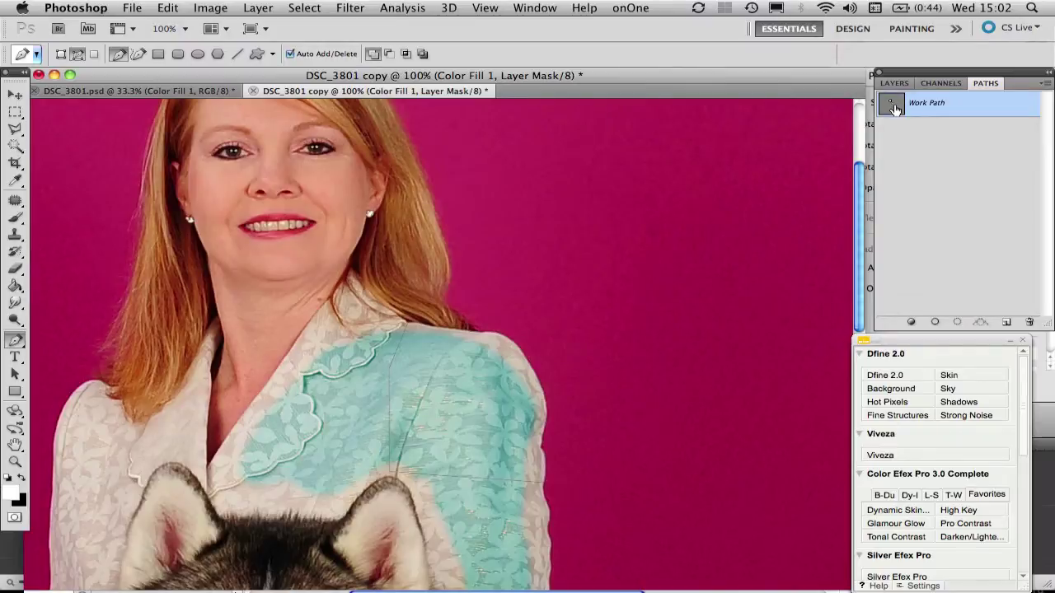
{"action": "left_click", "coordinate": [956, 322]}
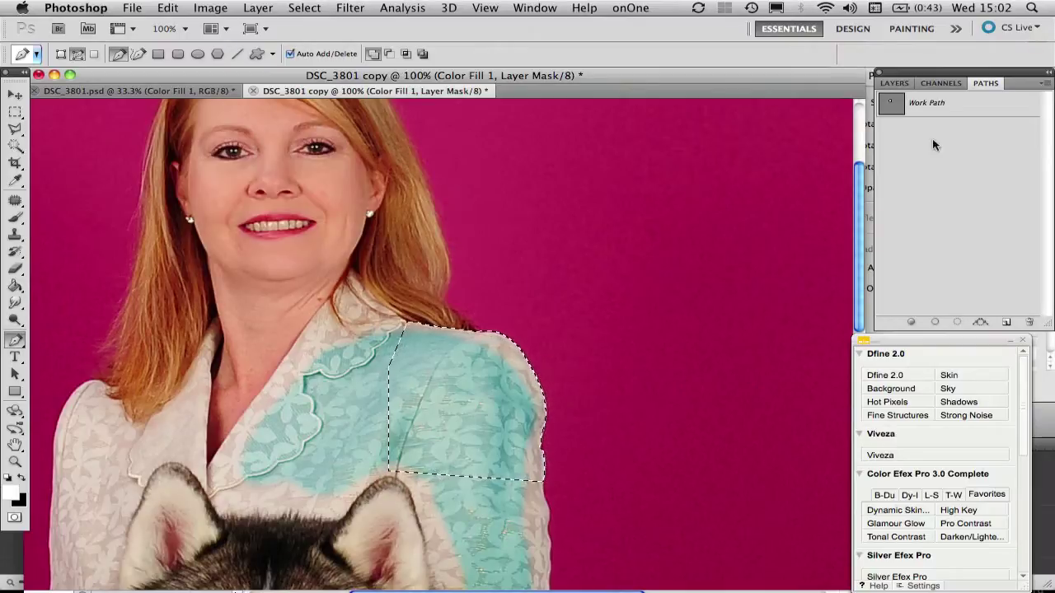
Step: Fill the selected shoulder area with white on the Color Fill 1 layer mask and deselect
{"action": "left_click", "coordinate": [904, 86]}
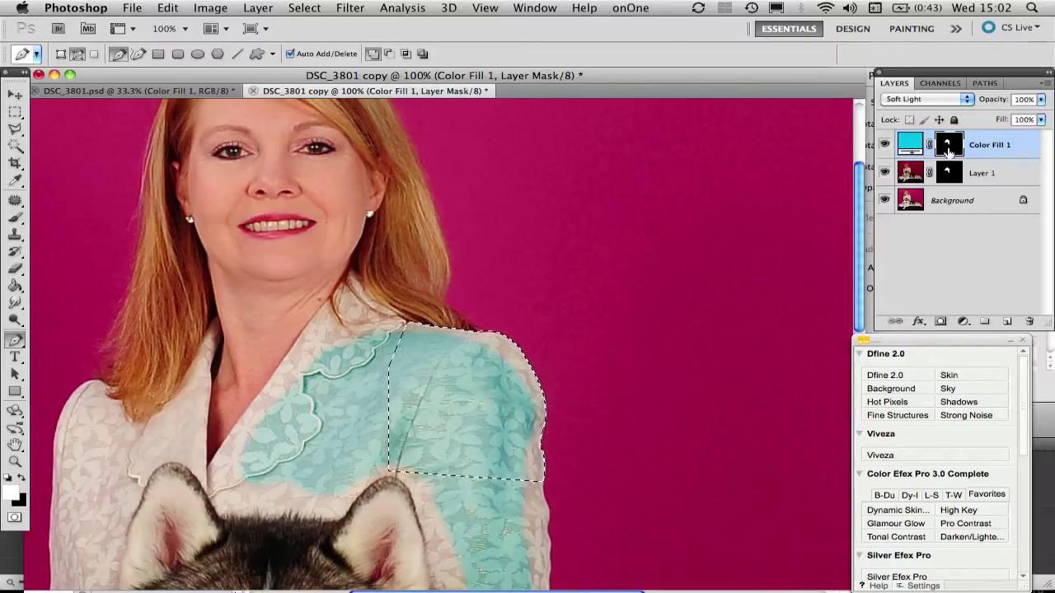
{"action": "left_click", "coordinate": [20, 480]}
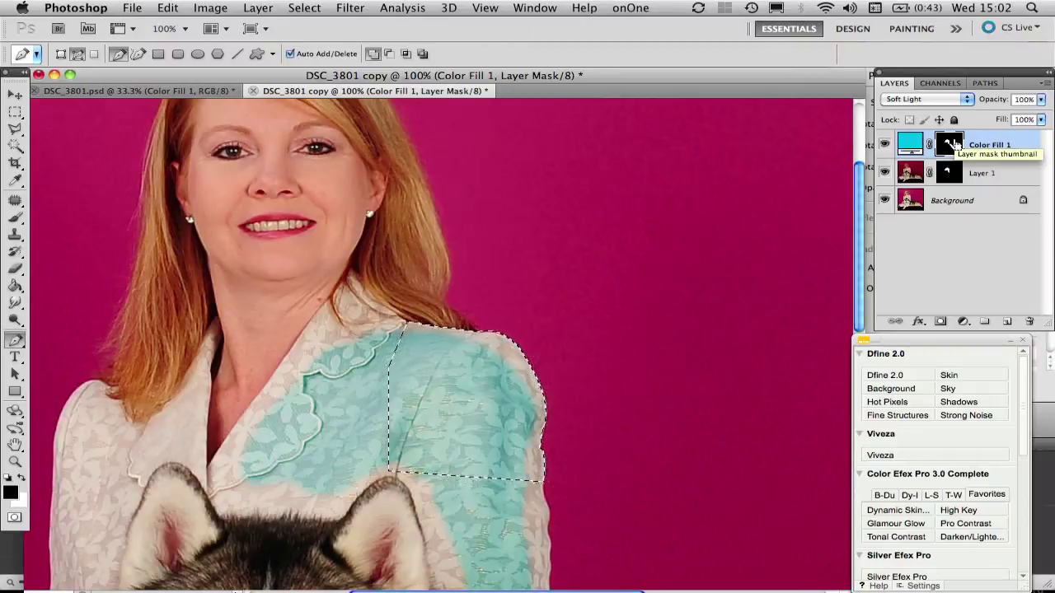
{"action": "key", "text": "super+BackSpace"}
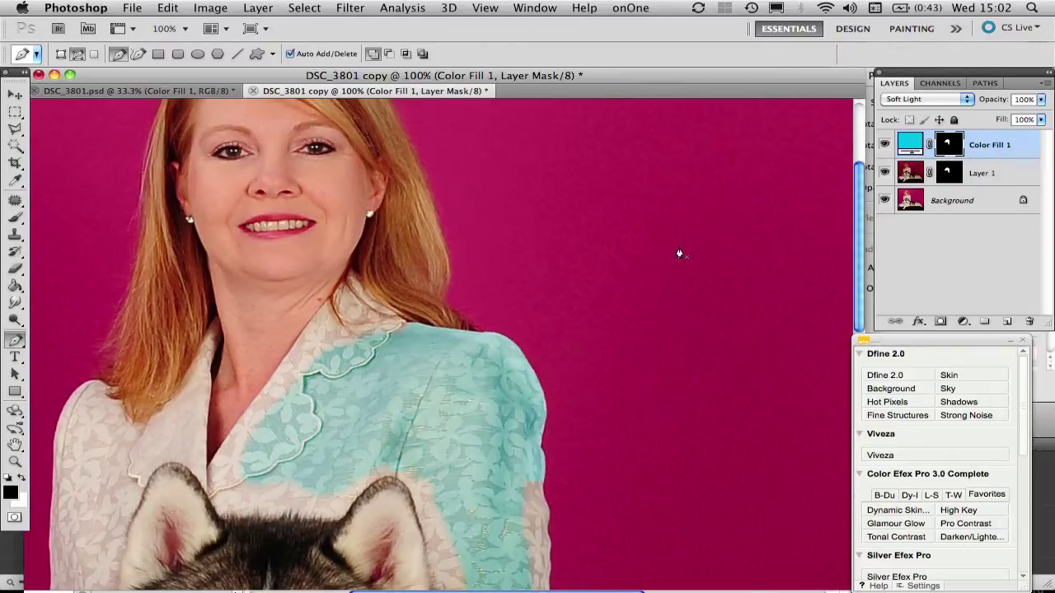
Step: Examine the recolored jacket's edge along the shoulder and sleeve up close, and check the whole image
{"action": "key", "text": "super+equal"}
{"action": "key", "text": "super+equal"}
{"action": "key", "text": "super+equal"}
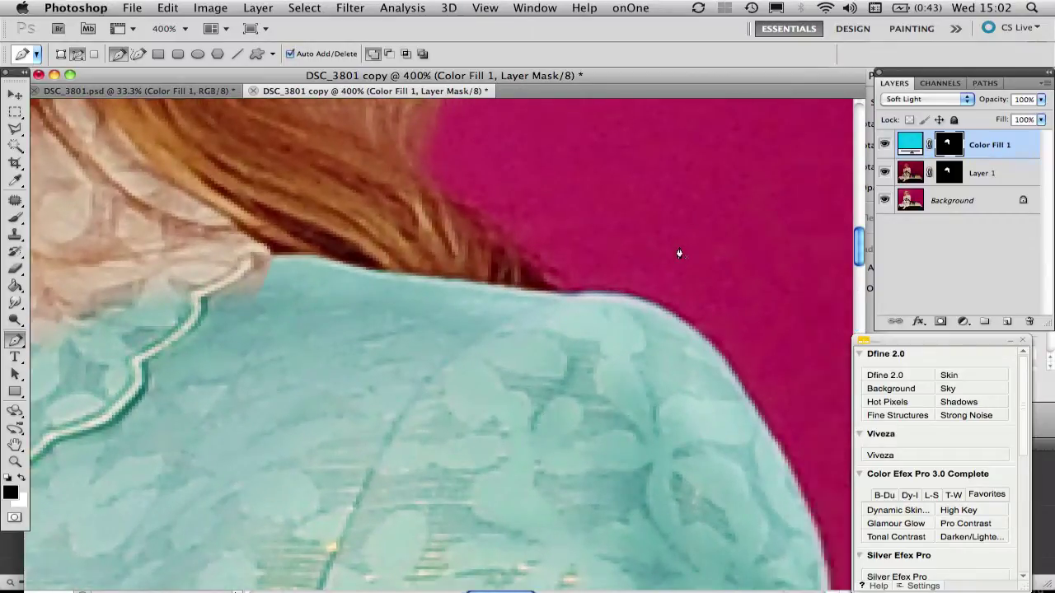
{"action": "scroll", "coordinate": [679, 253], "scroll_direction": "up", "scroll_amount": 5}
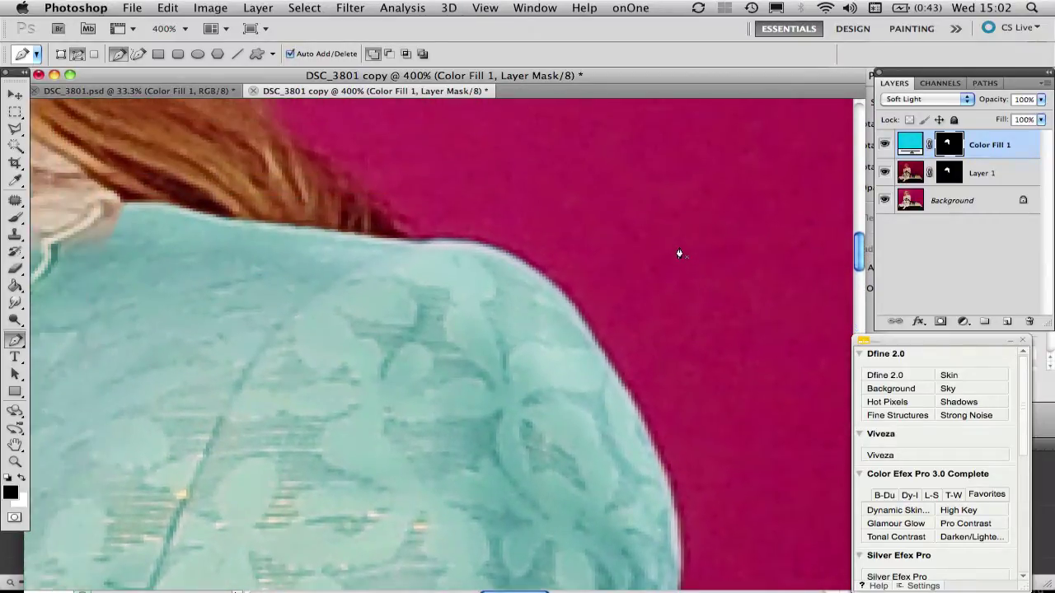
{"action": "key", "text": "super+minus"}
{"action": "key", "text": "super+minus"}
{"action": "key", "text": "super+minus"}
{"action": "key", "text": "super+minus"}
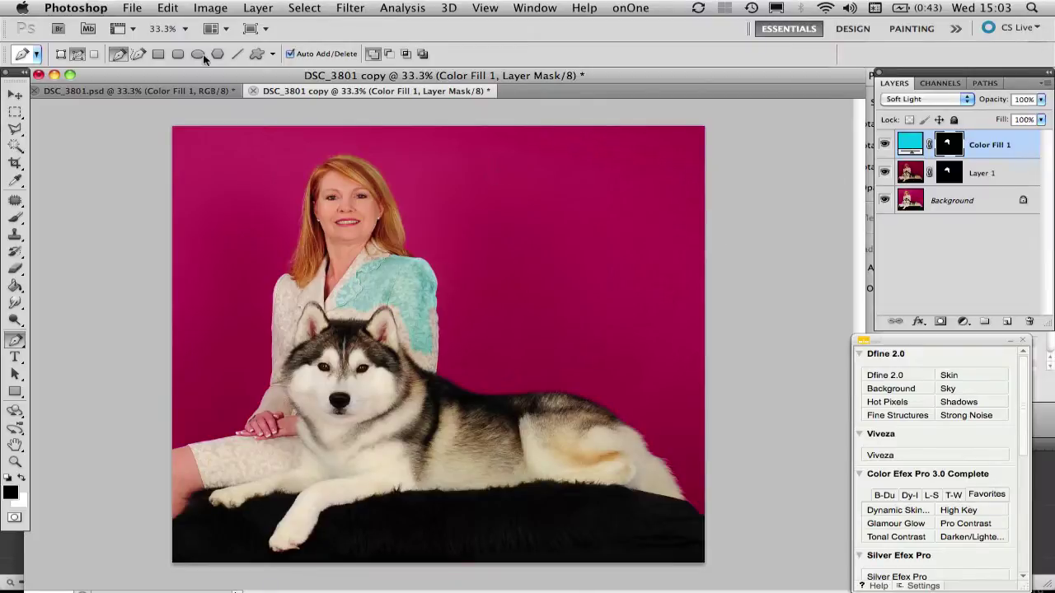
Step: Open the image will-bg4.jpg from the backgrounds folder
{"action": "left_click", "coordinate": [133, 10]}
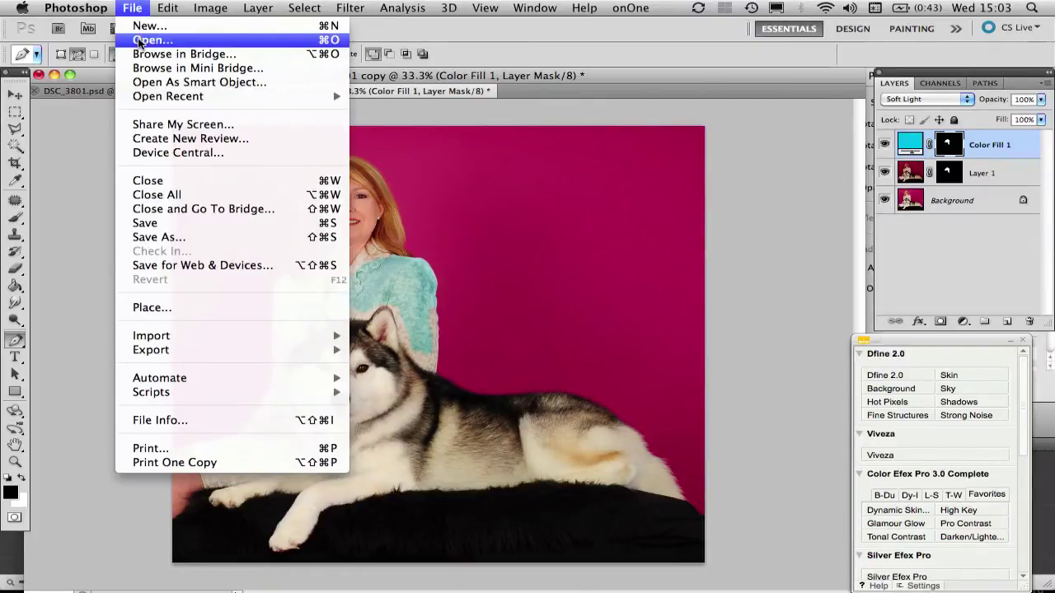
{"action": "left_click", "coordinate": [149, 39]}
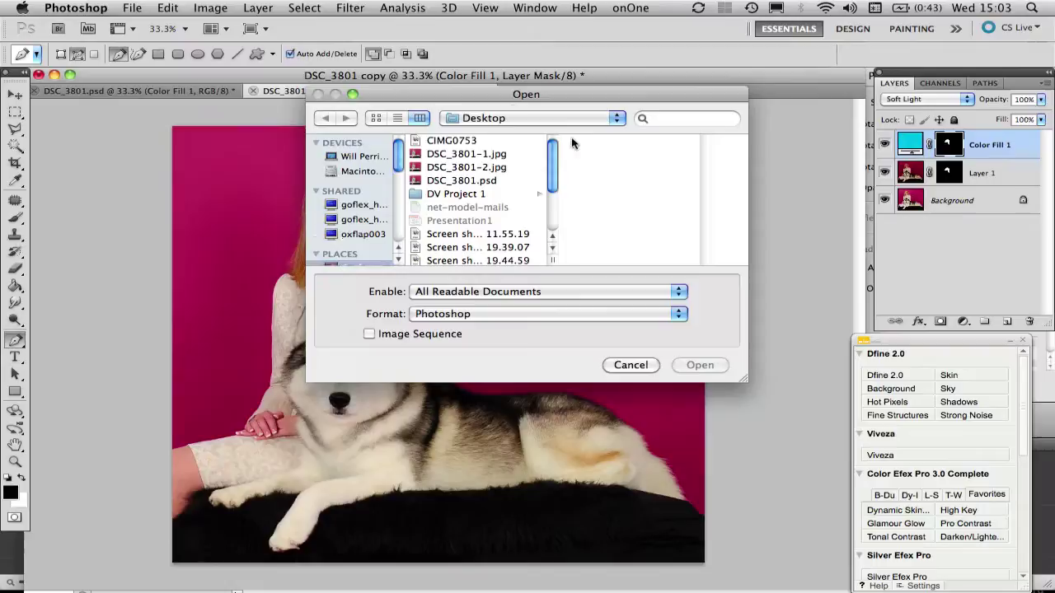
{"action": "left_click", "coordinate": [617, 118]}
{"action": "left_click", "coordinate": [525, 213]}
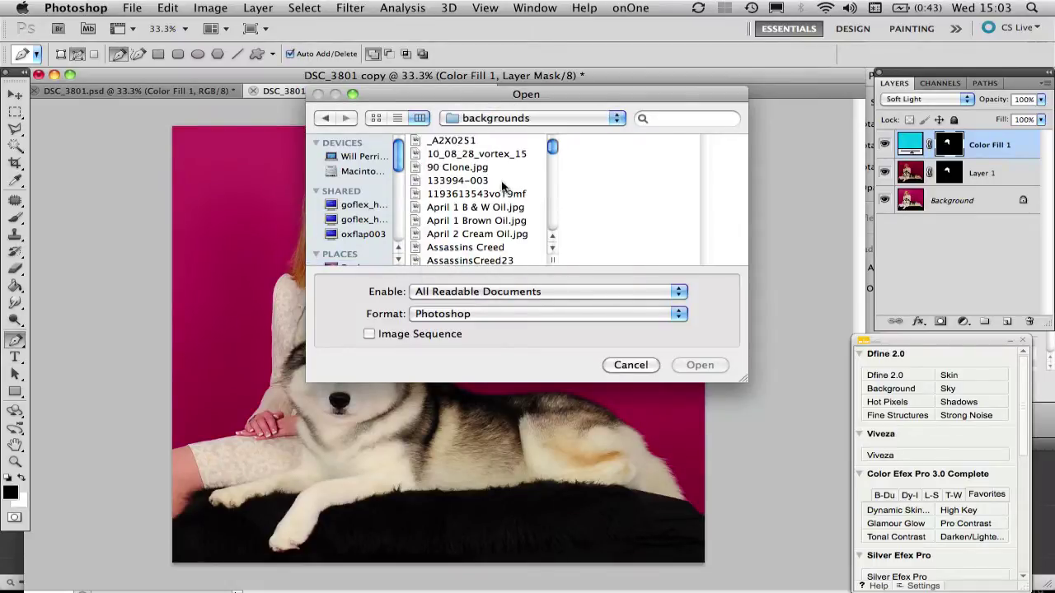
{"action": "scroll", "coordinate": [501, 186], "scroll_direction": "down", "scroll_amount": 10}
{"action": "scroll", "coordinate": [500, 185], "scroll_direction": "up", "scroll_amount": 8}
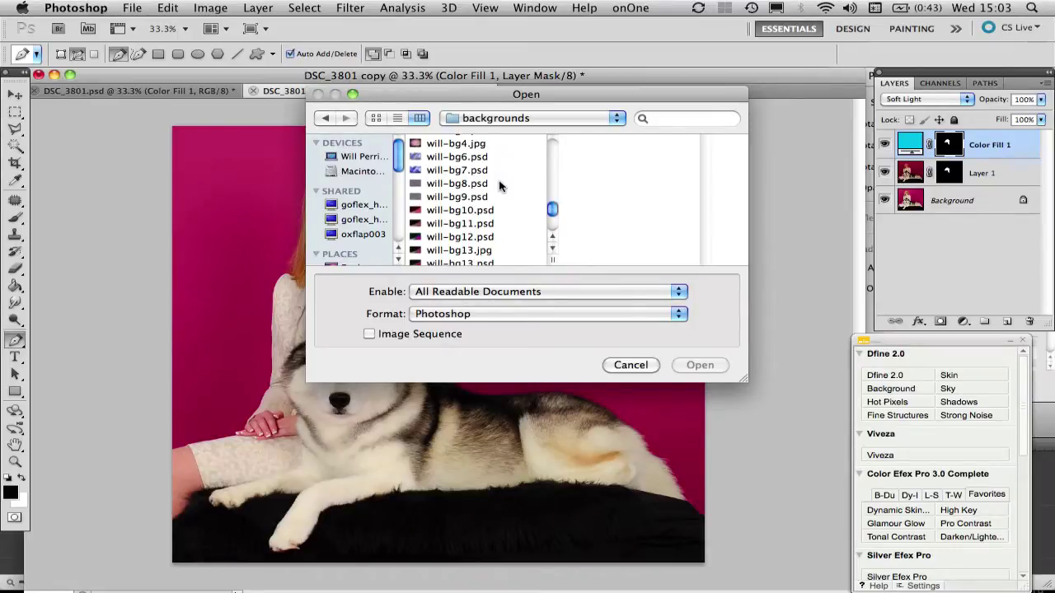
{"action": "scroll", "coordinate": [500, 185], "scroll_direction": "up", "scroll_amount": 3}
{"action": "scroll", "coordinate": [500, 186], "scroll_direction": "down", "scroll_amount": 6}
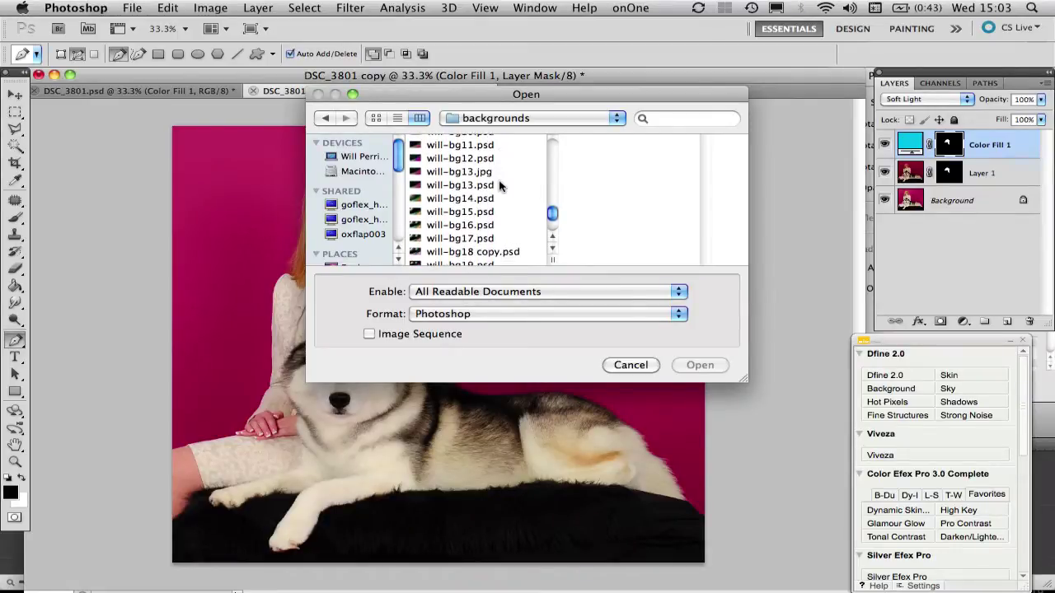
{"action": "scroll", "coordinate": [500, 185], "scroll_direction": "up", "scroll_amount": 4}
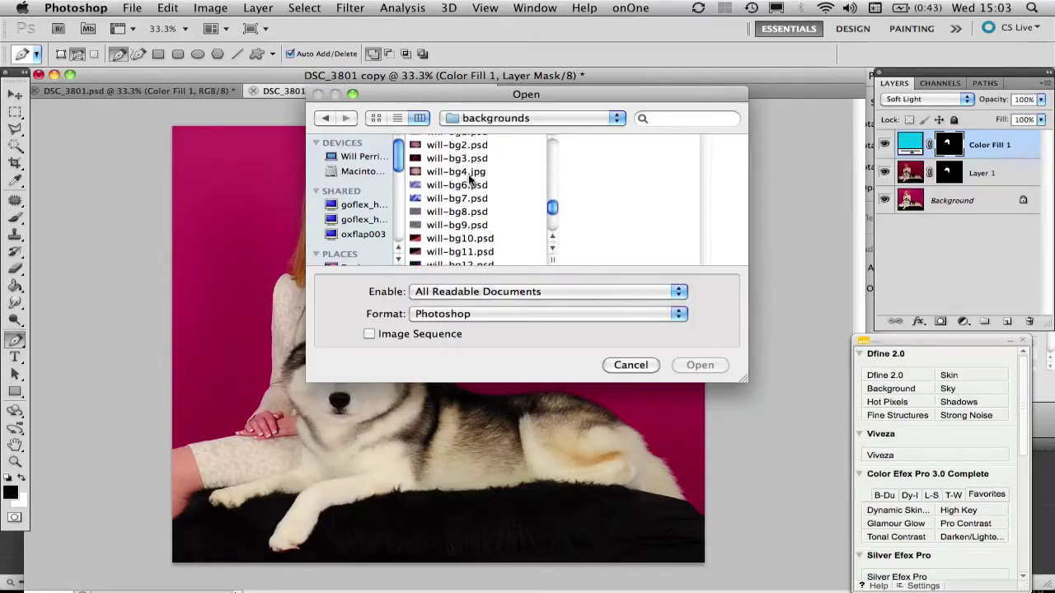
{"action": "left_click", "coordinate": [467, 171]}
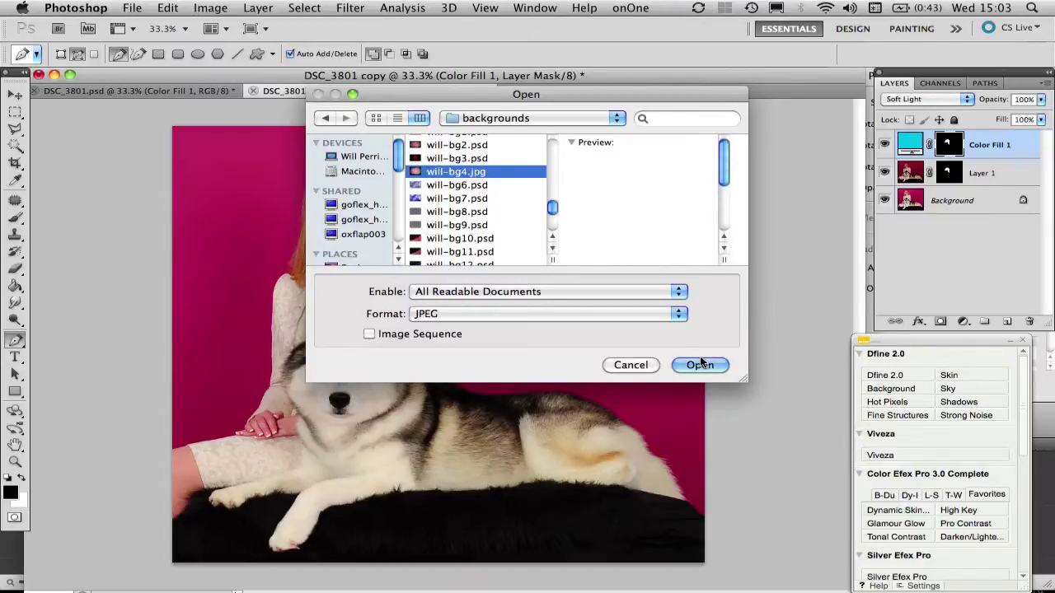
{"action": "left_click", "coordinate": [700, 364]}
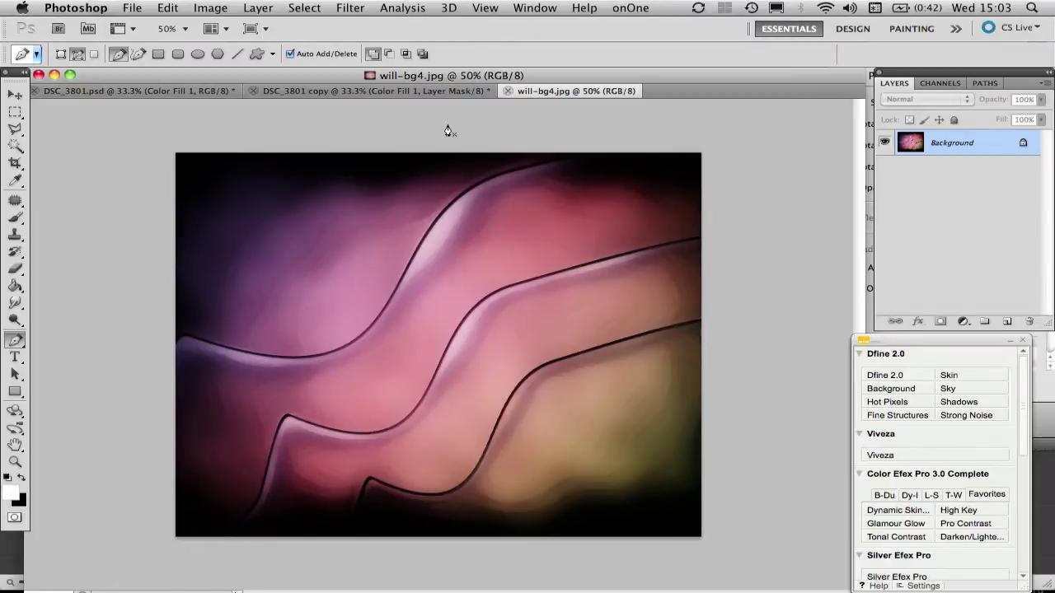
Step: Copy the entire will-bg4.jpg image and paste it as a new top layer in DSC_3801.psd
{"action": "left_click", "coordinate": [16, 95]}
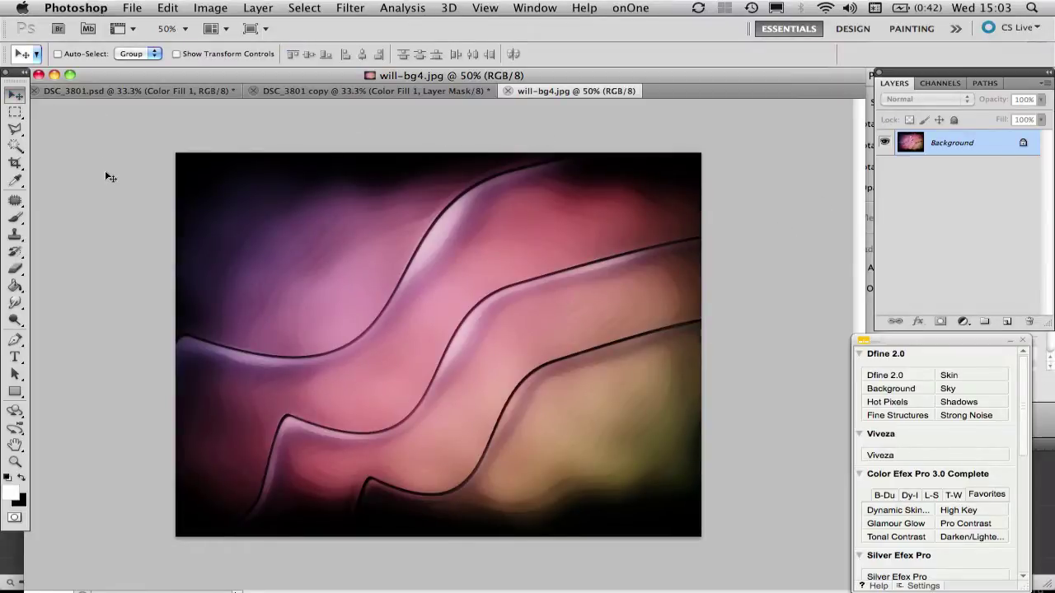
{"action": "key", "text": "super+a"}
{"action": "left_click", "coordinate": [134, 89]}
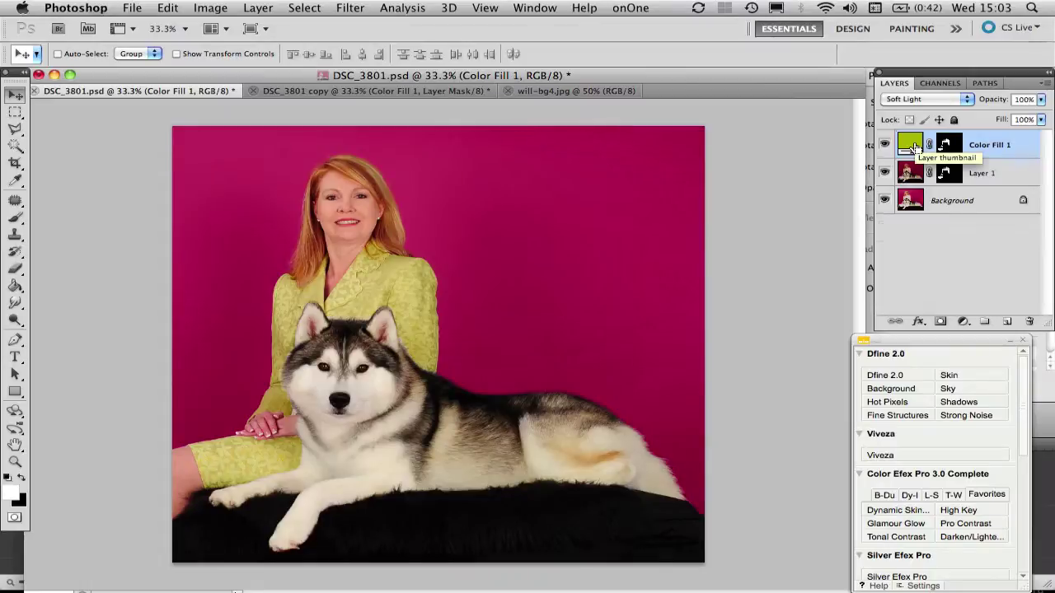
{"action": "key", "text": "ctrl+v"}
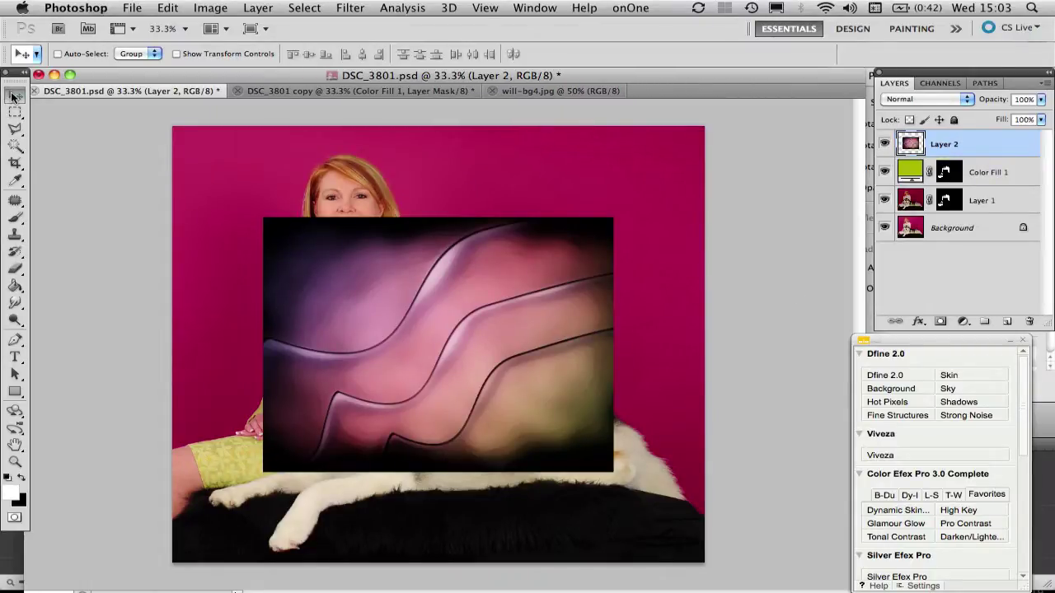
Step: Rotate the pasted texture layer 90° counterclockwise and position it over the woman's jacket and skirt
{"action": "left_click_drag", "start_coordinate": [341, 259], "coordinate": [303, 304]}
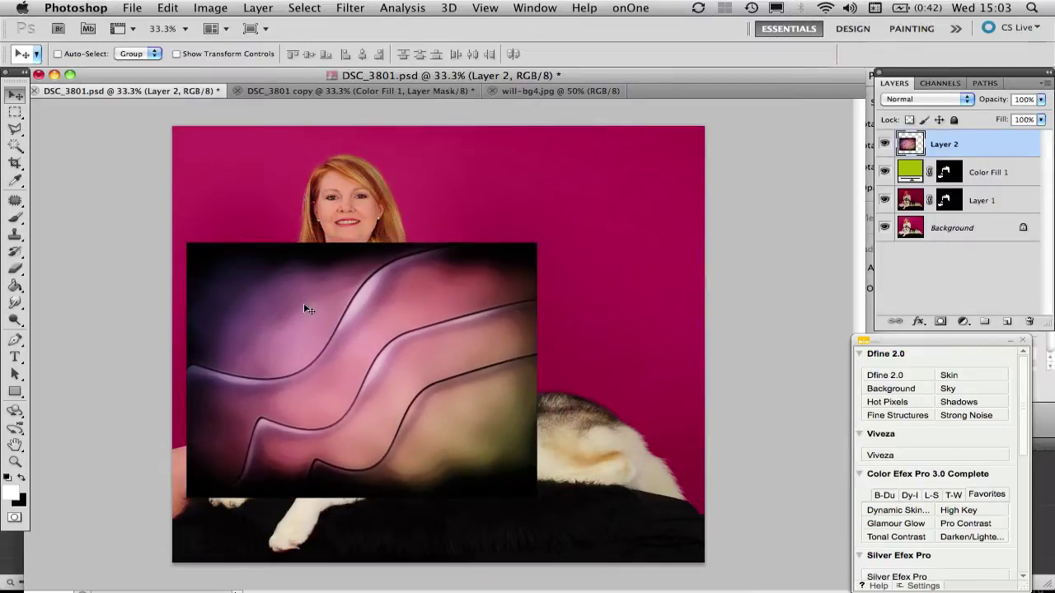
{"action": "left_click", "coordinate": [167, 7]}
{"action": "mouse_move", "coordinate": [287, 335]}
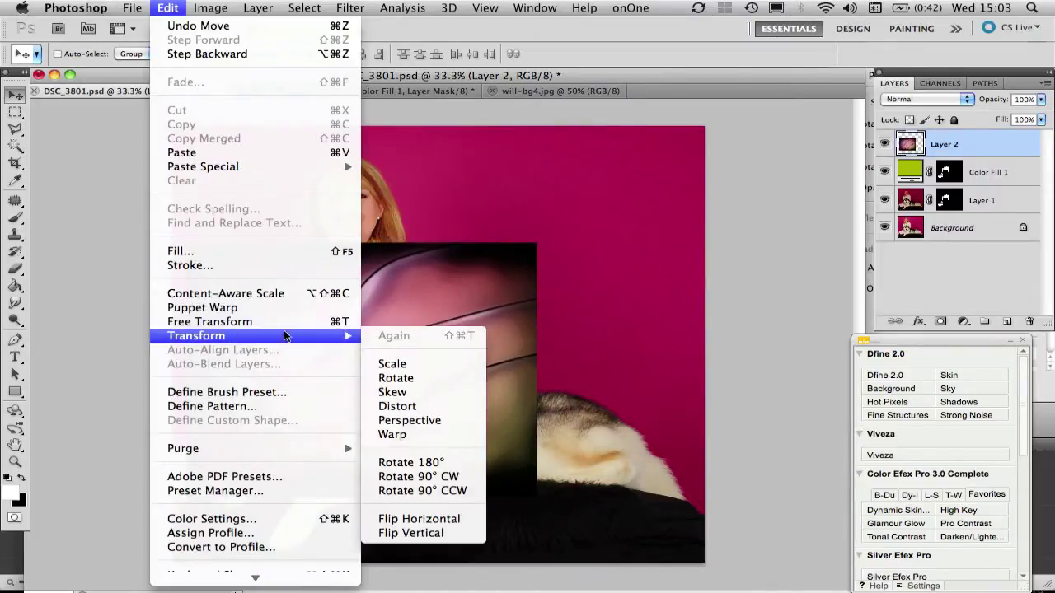
{"action": "left_click", "coordinate": [411, 492]}
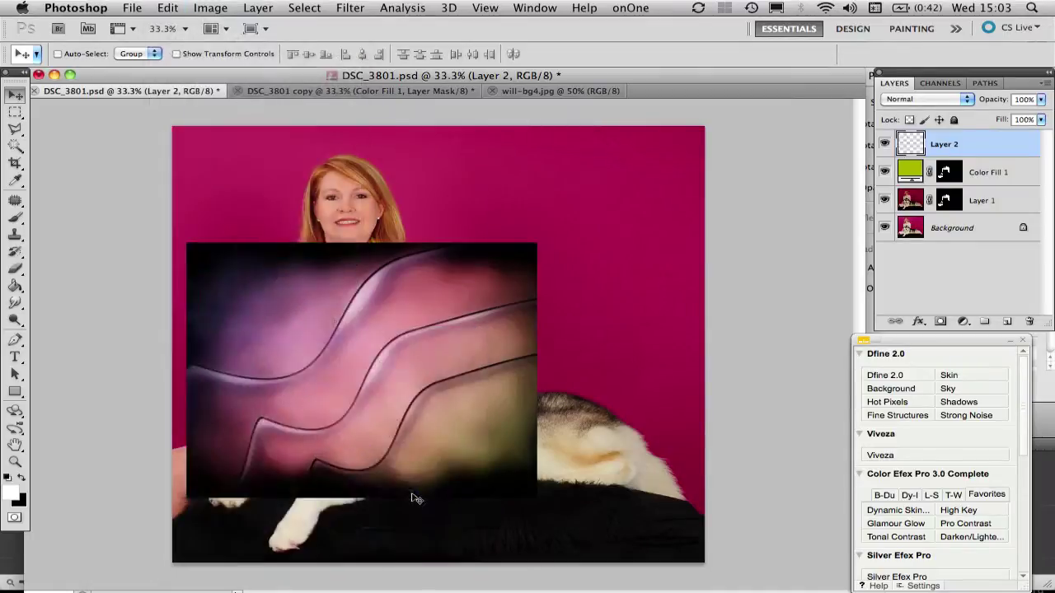
{"action": "left_click_drag", "start_coordinate": [404, 417], "coordinate": [365, 405]}
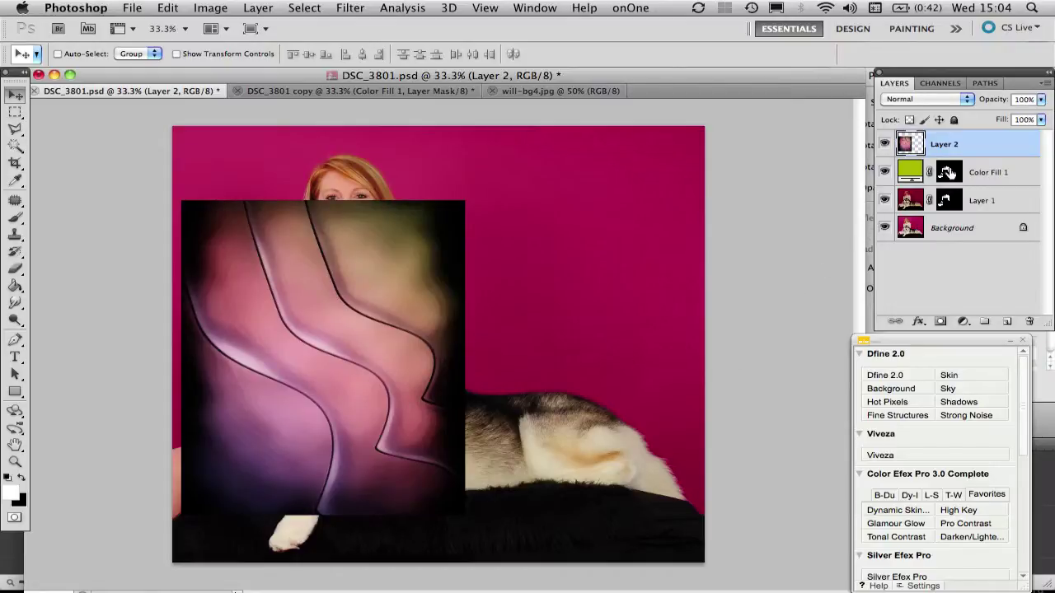
Step: Add a black layer mask that hides the whole texture on Layer 2
{"action": "left_click", "coordinate": [941, 322], "text": "alt"}
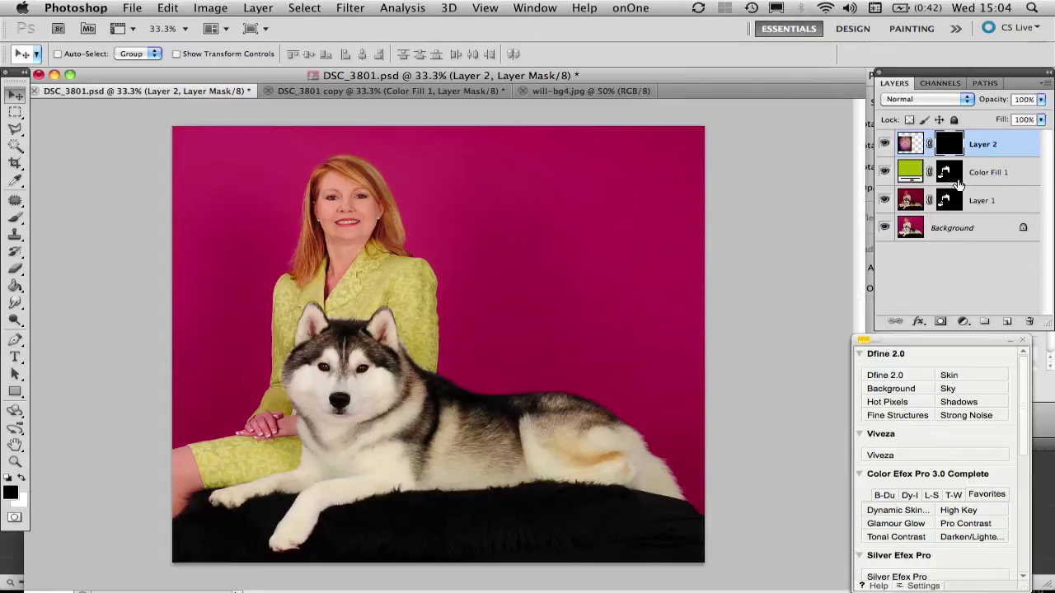
{"action": "left_click", "coordinate": [991, 83]}
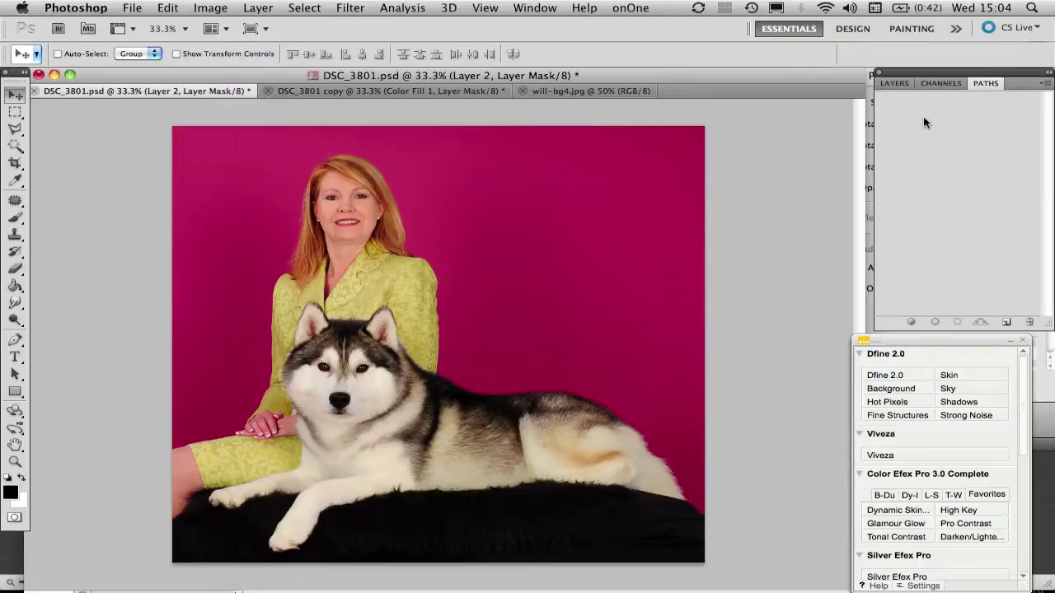
{"action": "left_click", "coordinate": [897, 84]}
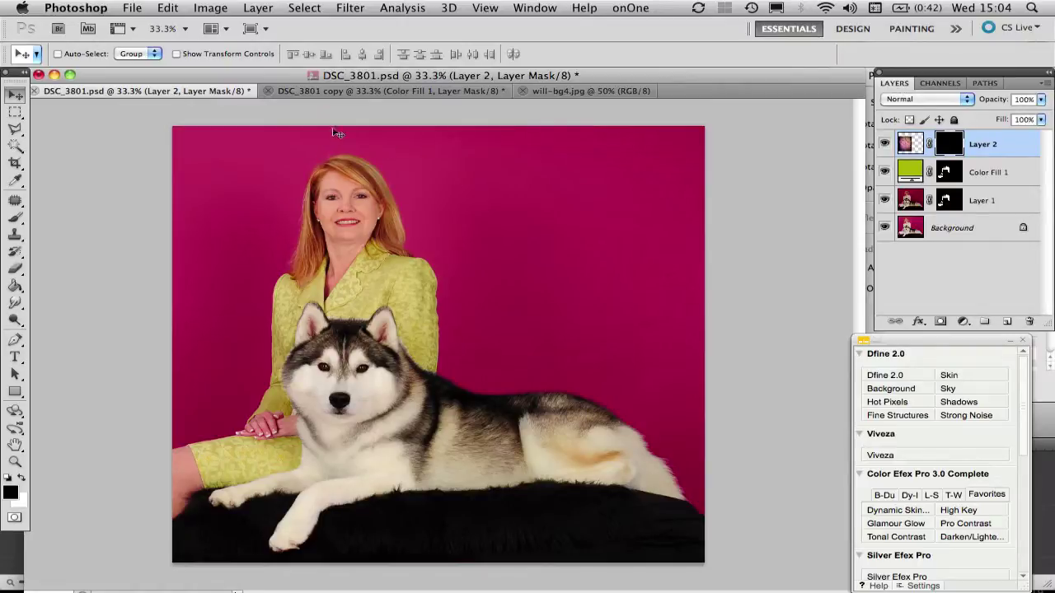
{"action": "left_click", "coordinate": [370, 92]}
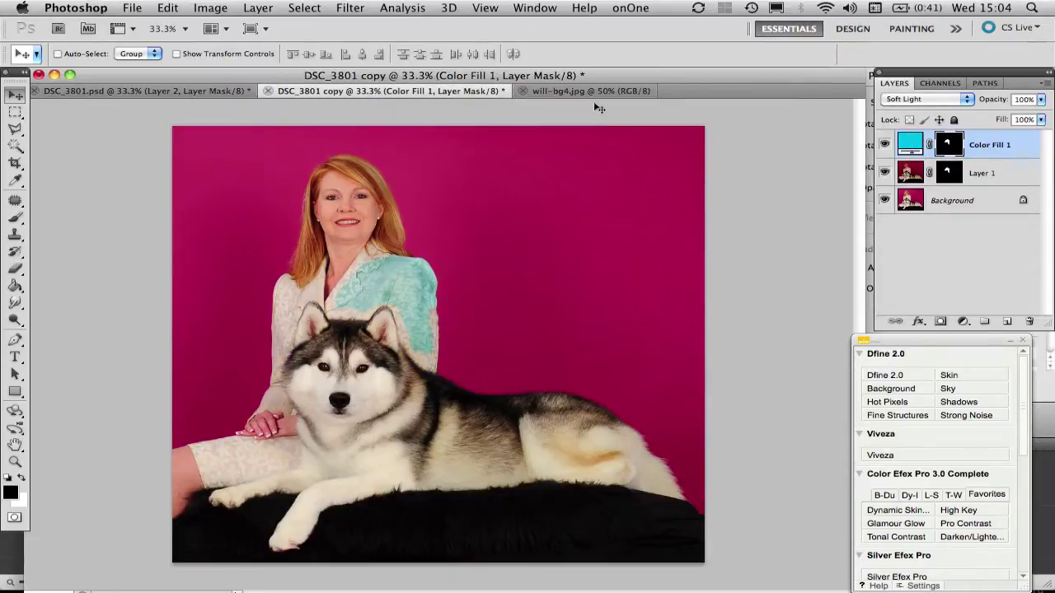
{"action": "left_click", "coordinate": [199, 91]}
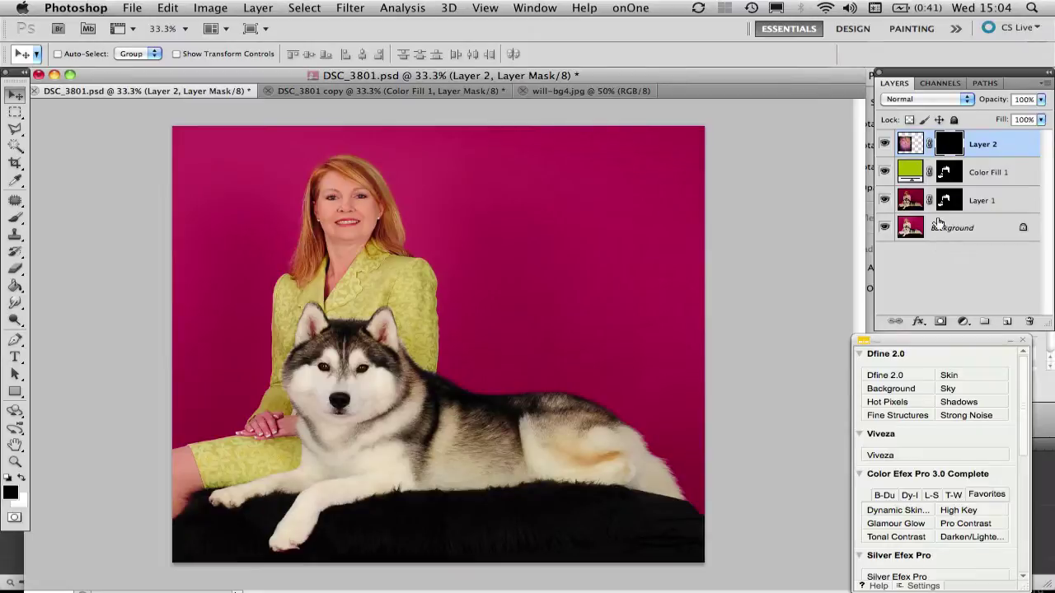
Step: Display the Color Fill 1 layer mask by itself, copy its entire contents, and return to the normal image view
{"action": "left_click", "coordinate": [949, 177]}
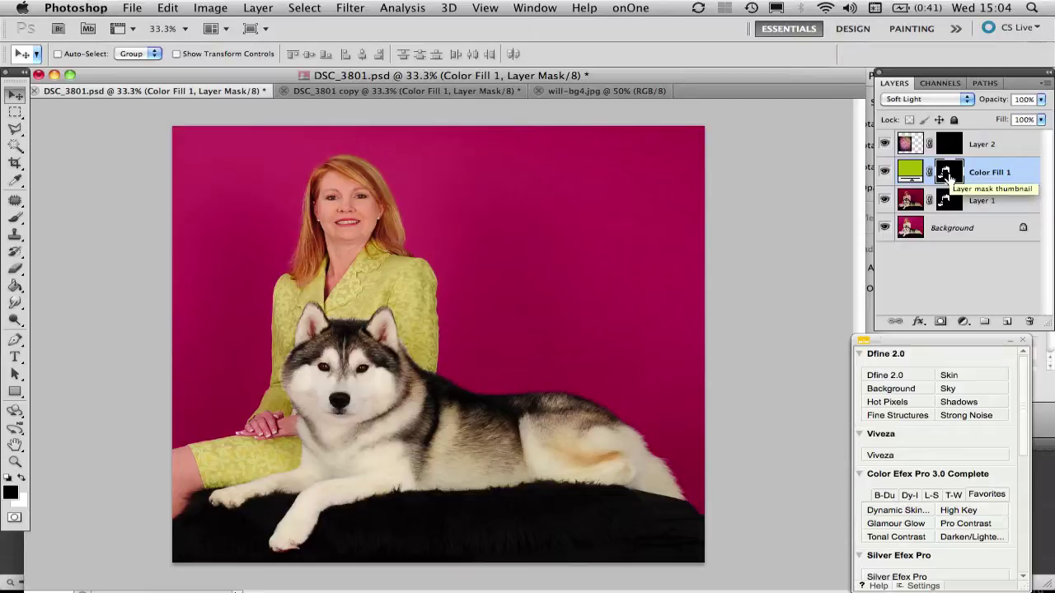
{"action": "left_click", "coordinate": [948, 176], "text": "alt"}
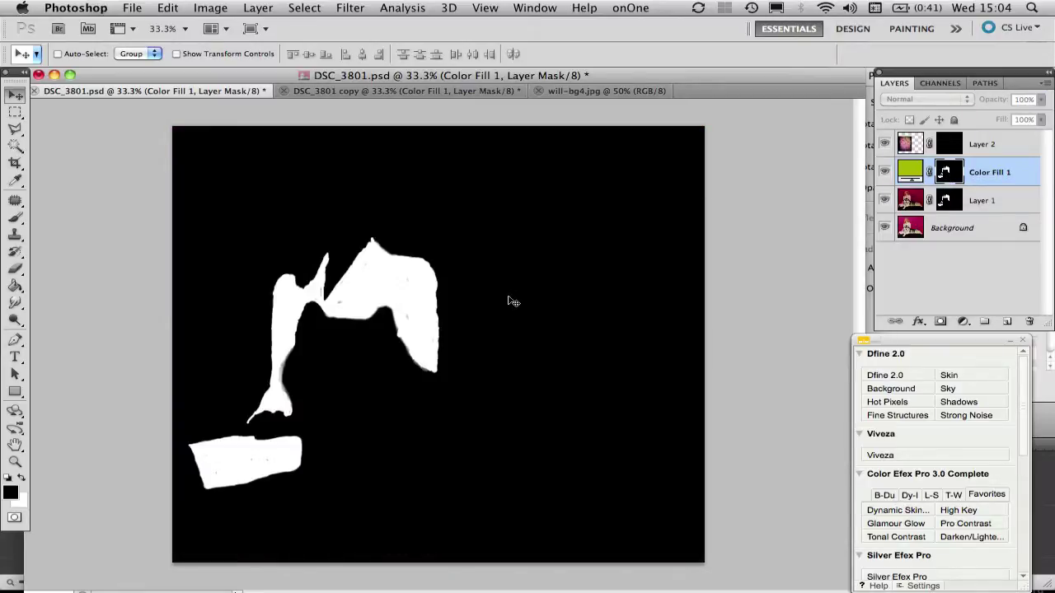
{"action": "key", "text": "super+a"}
{"action": "key", "text": "super+d"}
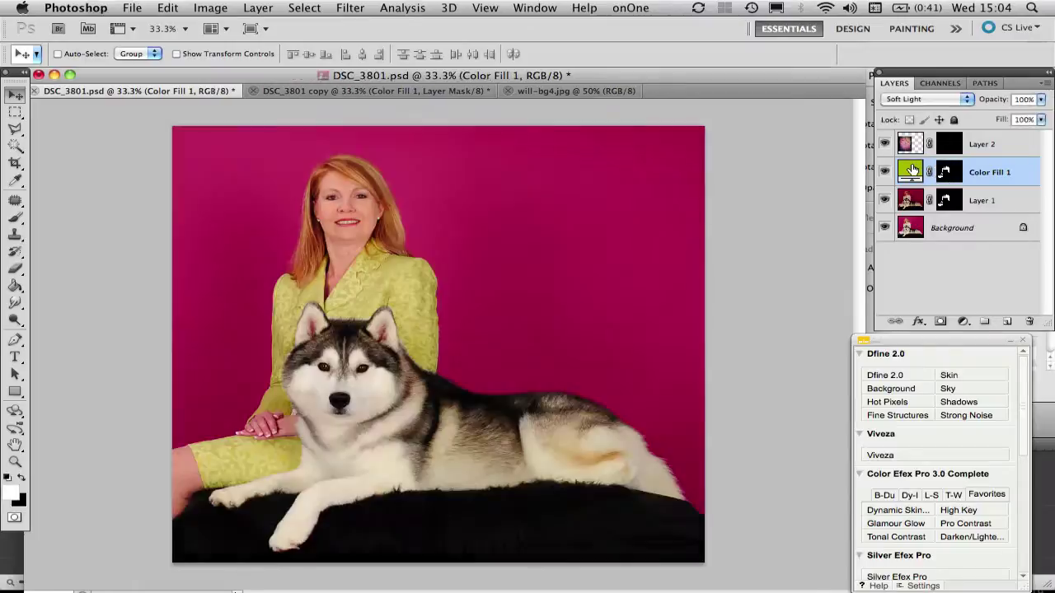
{"action": "left_click", "coordinate": [911, 169]}
Step: Paste the copied jacket and skirt mask into the Layer 2 layer mask
{"action": "left_click", "coordinate": [952, 146]}
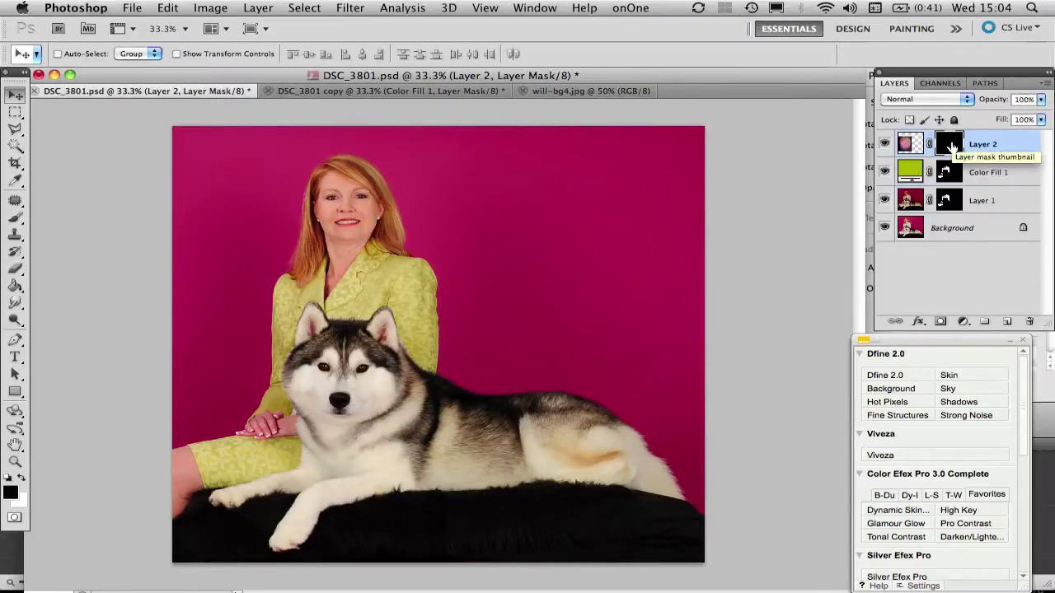
{"action": "left_click", "coordinate": [952, 146], "text": "alt"}
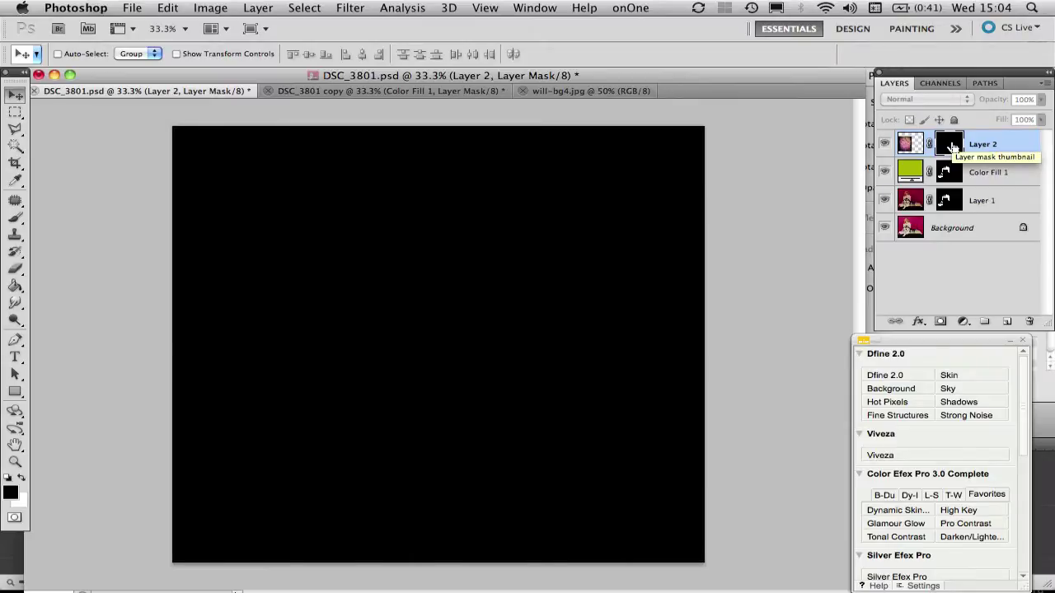
{"action": "key", "text": "ctrl+v"}
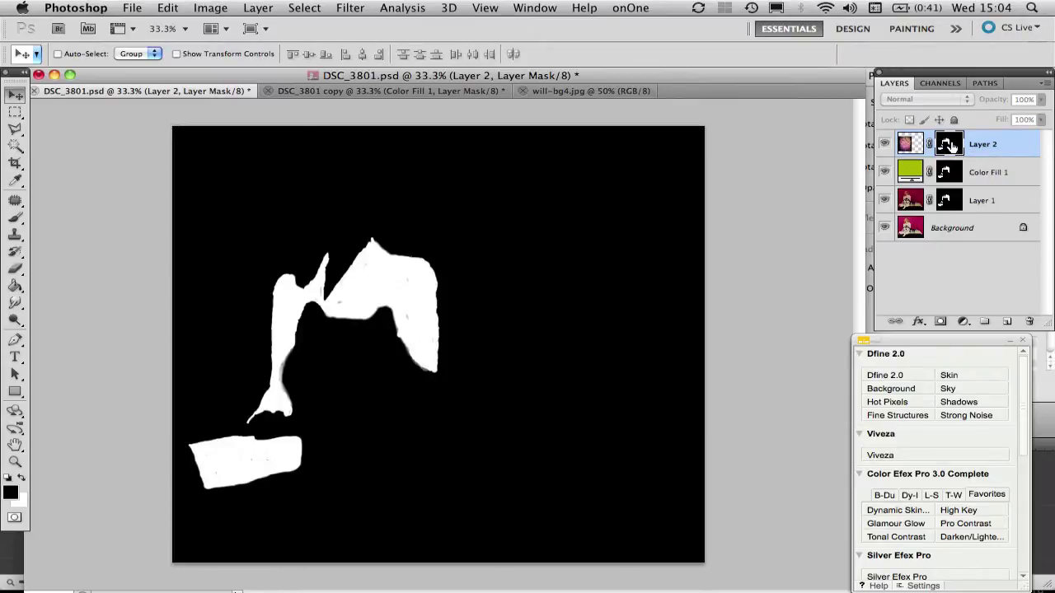
Step: Return to the normal image view and set the Layer 2 texture's blend mode to Soft Light
{"action": "left_click", "coordinate": [910, 145]}
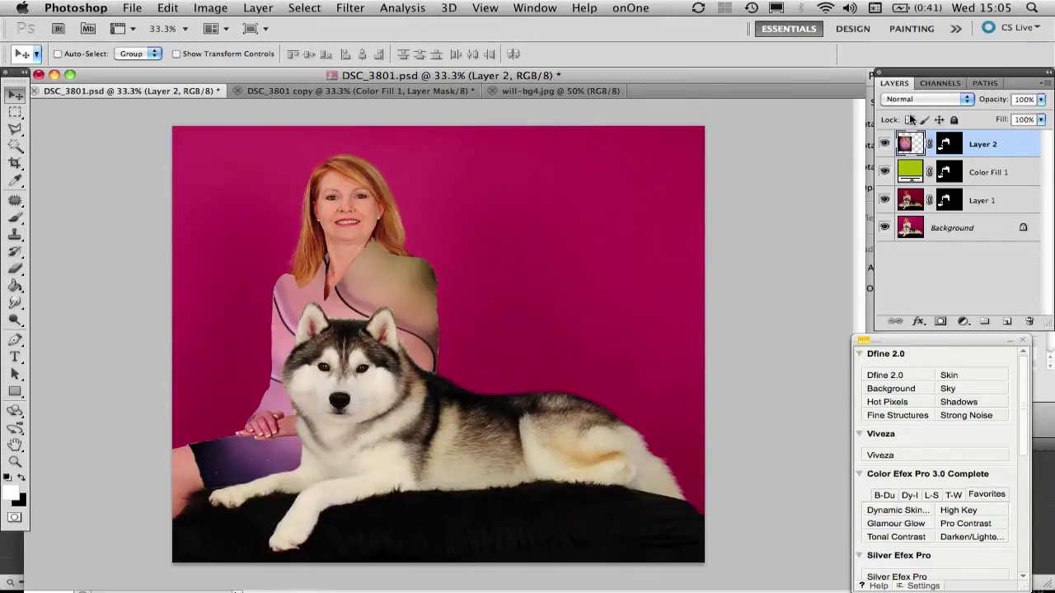
{"action": "left_click", "coordinate": [966, 101]}
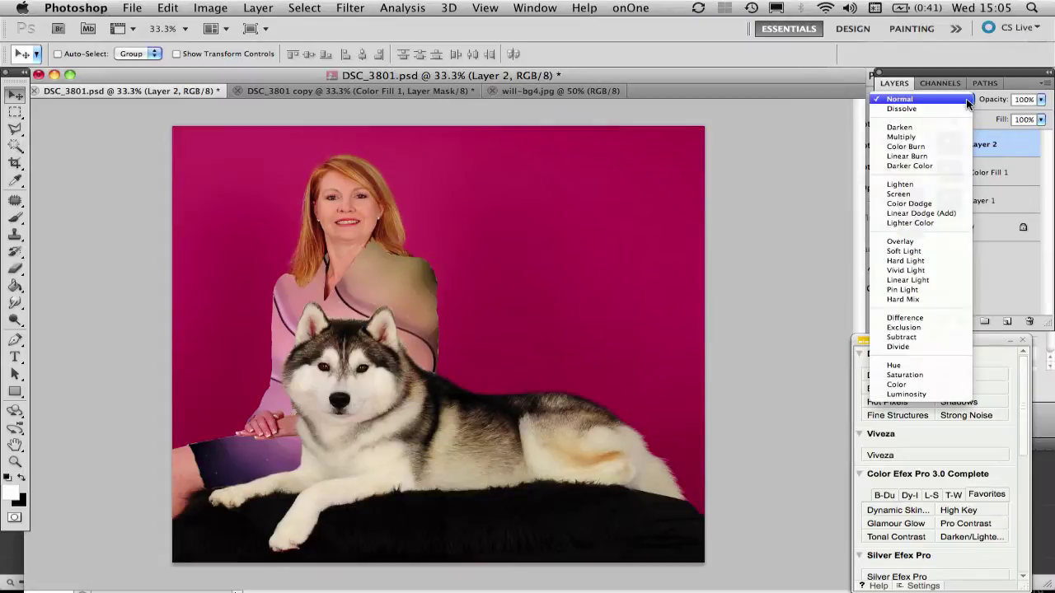
{"action": "left_click", "coordinate": [929, 252]}
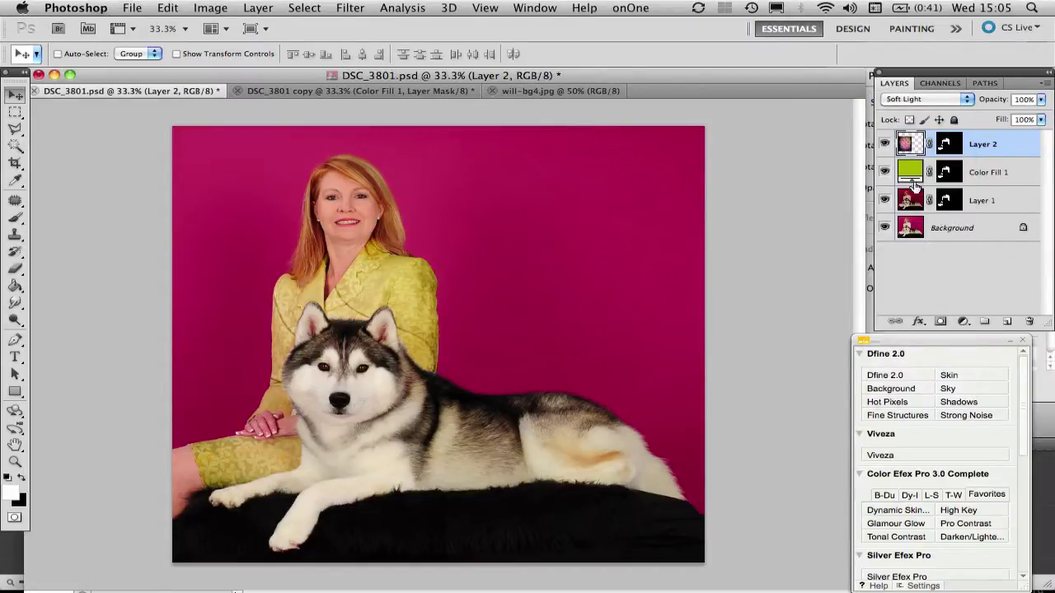
Step: Hide the Color Fill 1 layer, and briefly toggle Layer 1 off and on to compare the outfit
{"action": "left_click", "coordinate": [885, 173]}
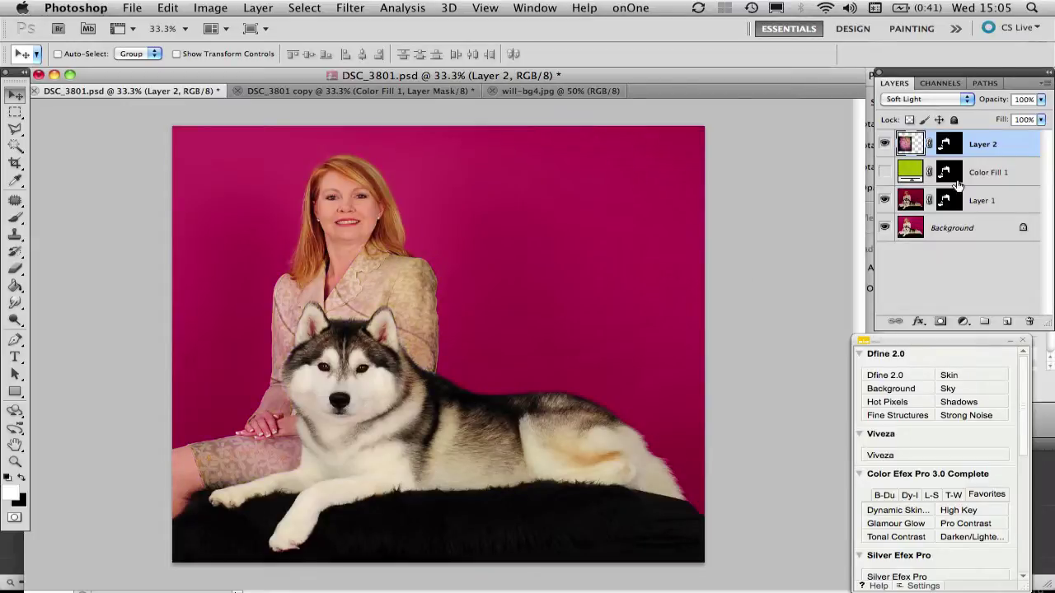
{"action": "left_click", "coordinate": [885, 200]}
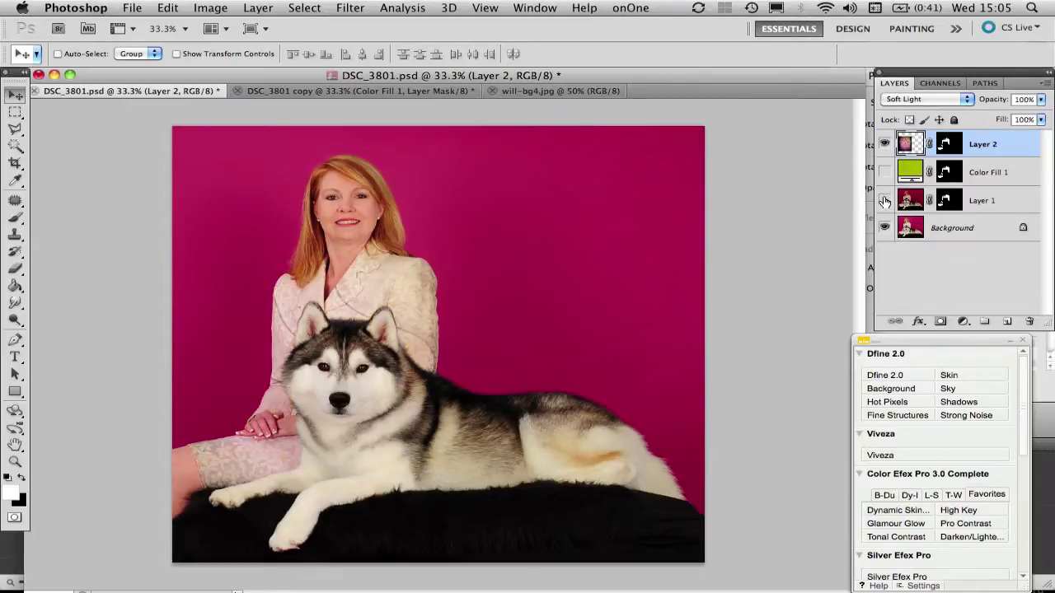
{"action": "left_click", "coordinate": [884, 200]}
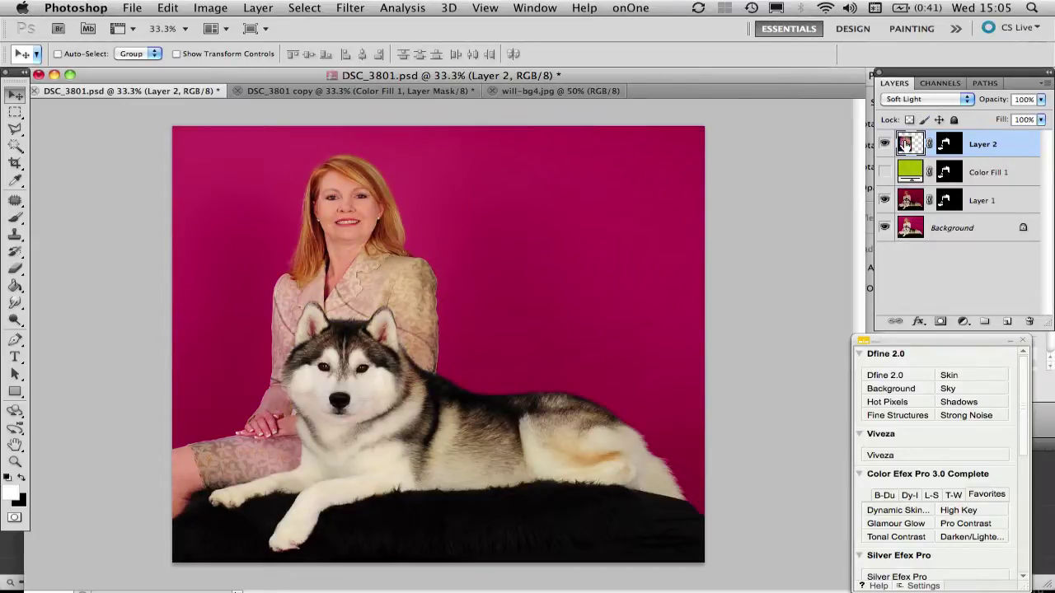
Step: Change the Layer 2 texture's blend mode to Overlay and check the result on the jacket and skirt up close
{"action": "left_click", "coordinate": [969, 100]}
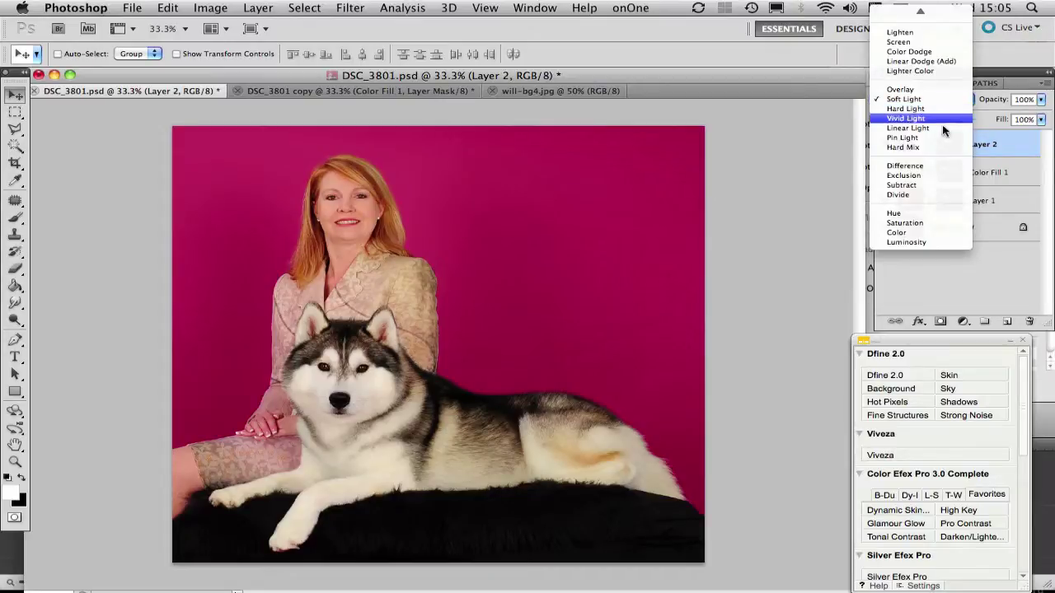
{"action": "left_click", "coordinate": [913, 89]}
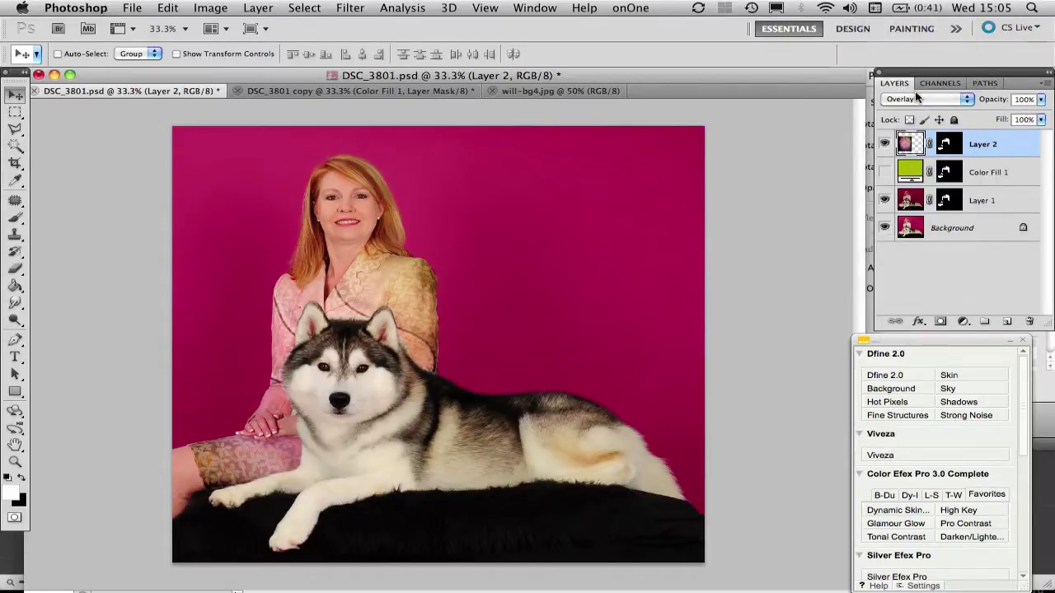
{"action": "key", "text": "super+equal"}
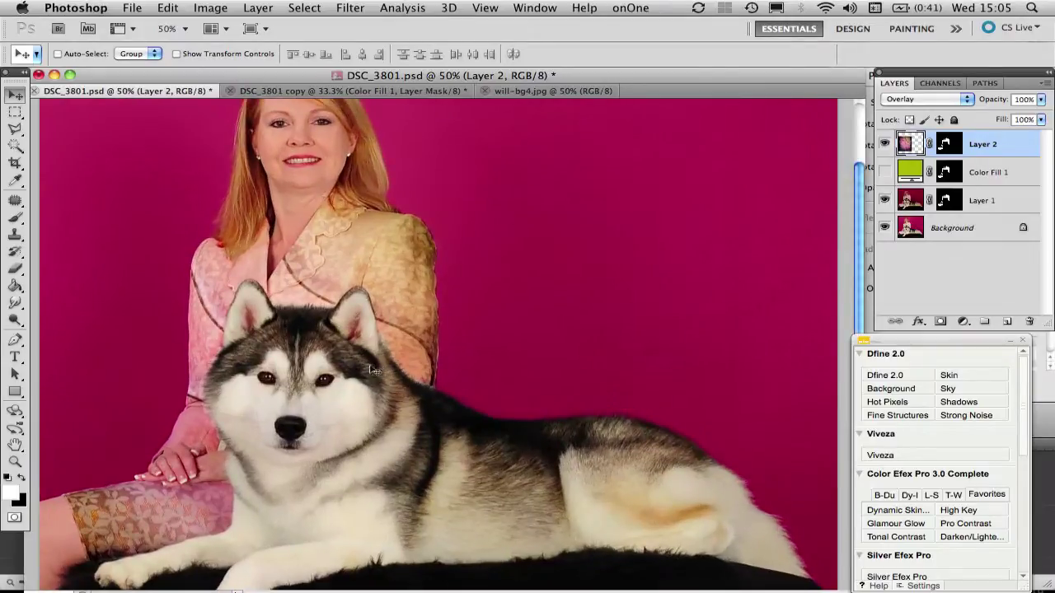
{"action": "scroll", "coordinate": [387, 433], "scroll_direction": "up", "scroll_amount": 2}
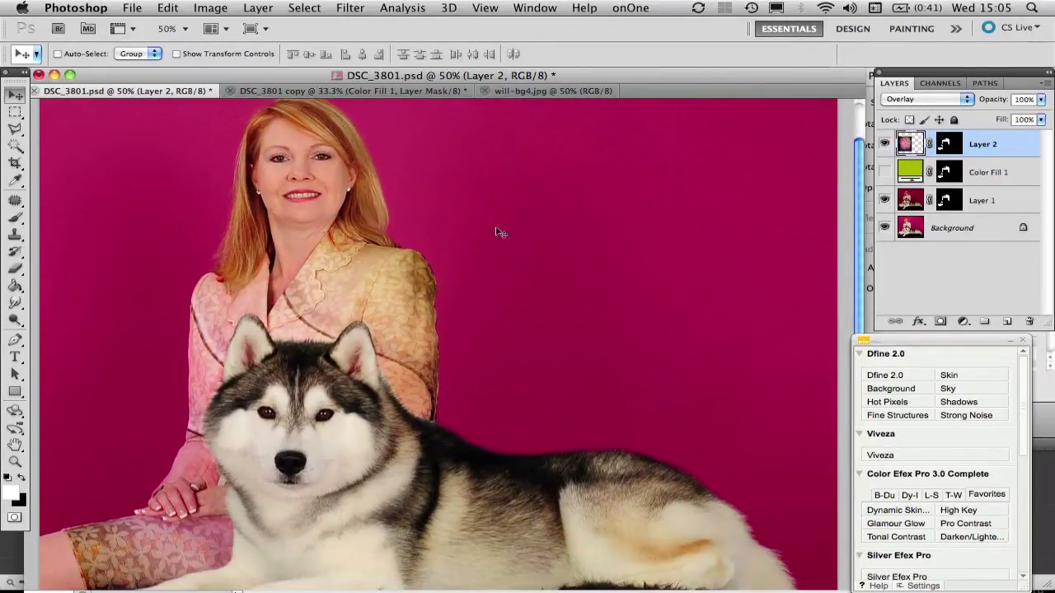
{"action": "scroll", "coordinate": [560, 280], "scroll_direction": "down", "scroll_amount": 3}
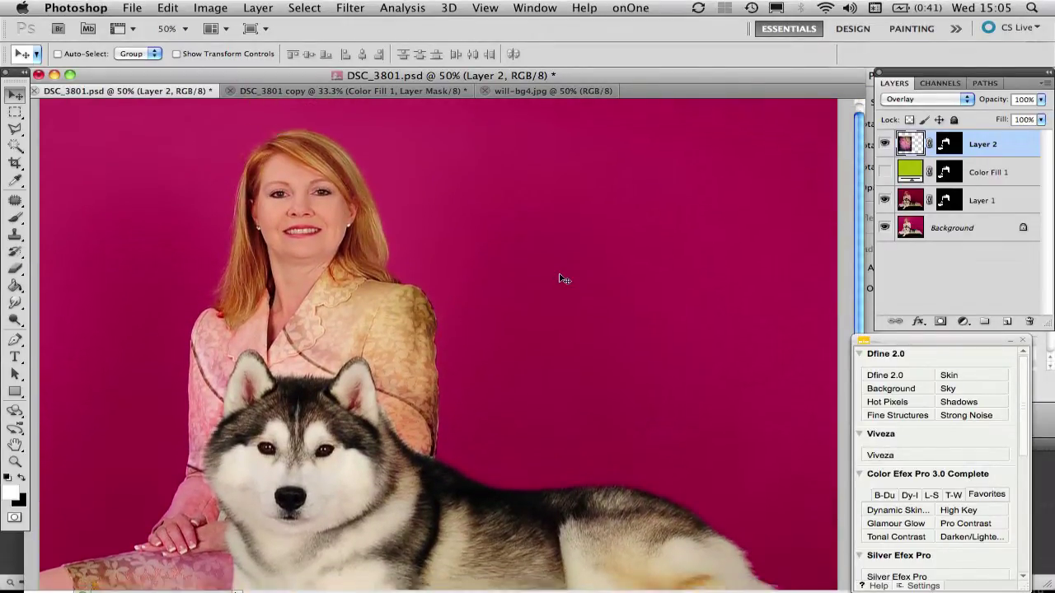
{"action": "scroll", "coordinate": [561, 280], "scroll_direction": "down", "scroll_amount": 5}
{"action": "scroll", "coordinate": [561, 280], "scroll_direction": "up", "scroll_amount": 8}
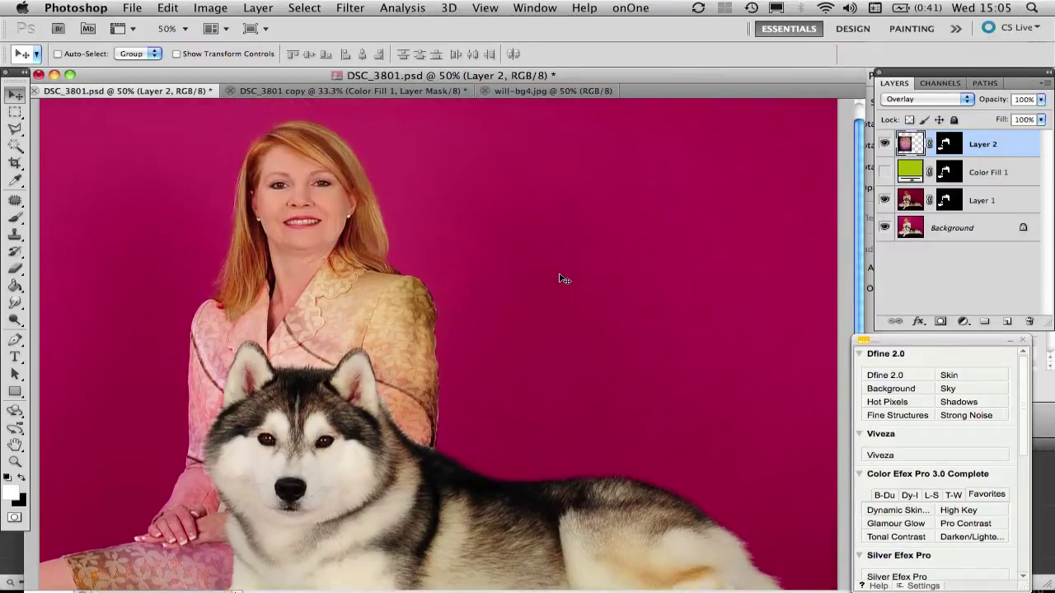